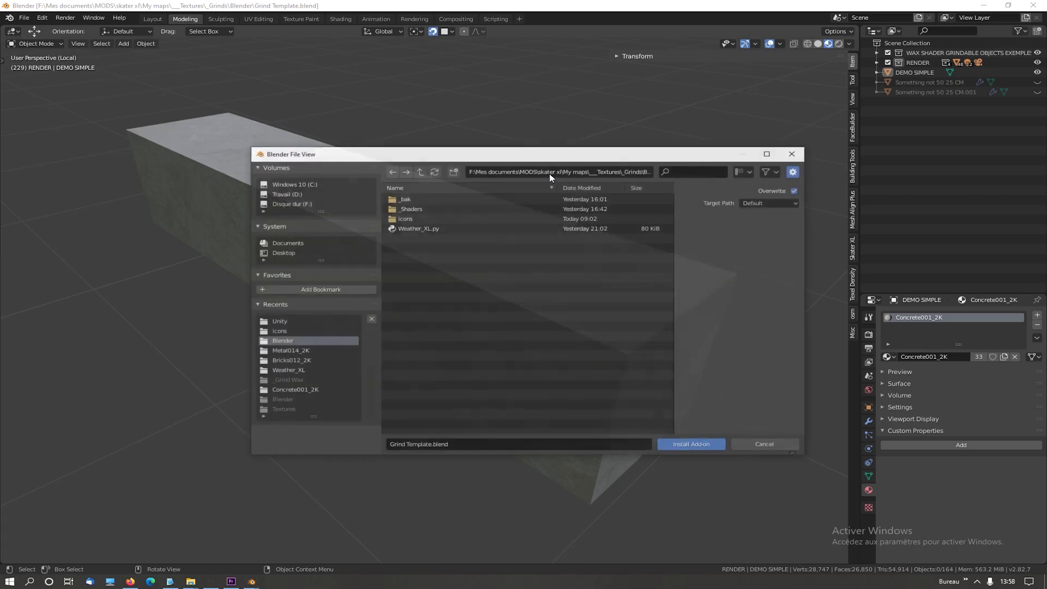
Step: Leave the Weather_XL.py installation, list the Skater XL category add-ons, examine the Weather XL entry's details and close the preferences
{"action": "left_click", "coordinate": [417, 228]}
{"action": "left_click", "coordinate": [748, 444]}
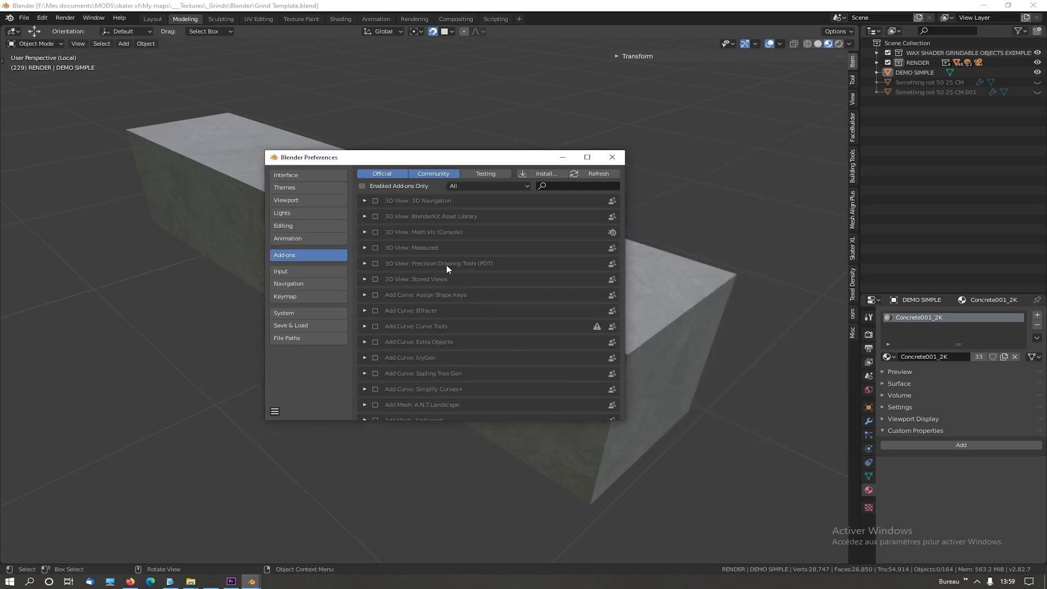
{"action": "left_click", "coordinate": [466, 188]}
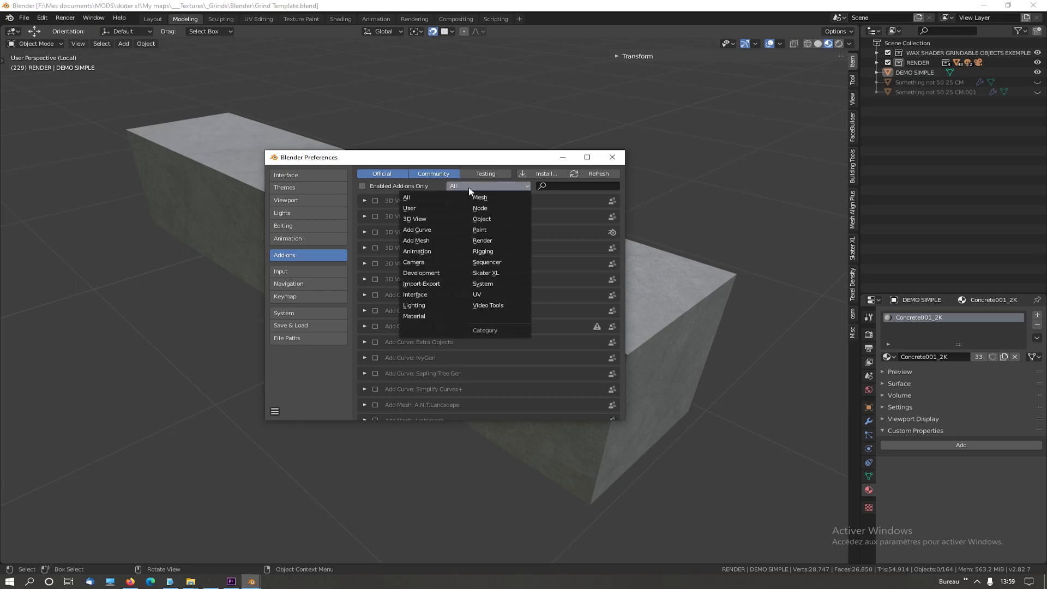
{"action": "left_click", "coordinate": [482, 273]}
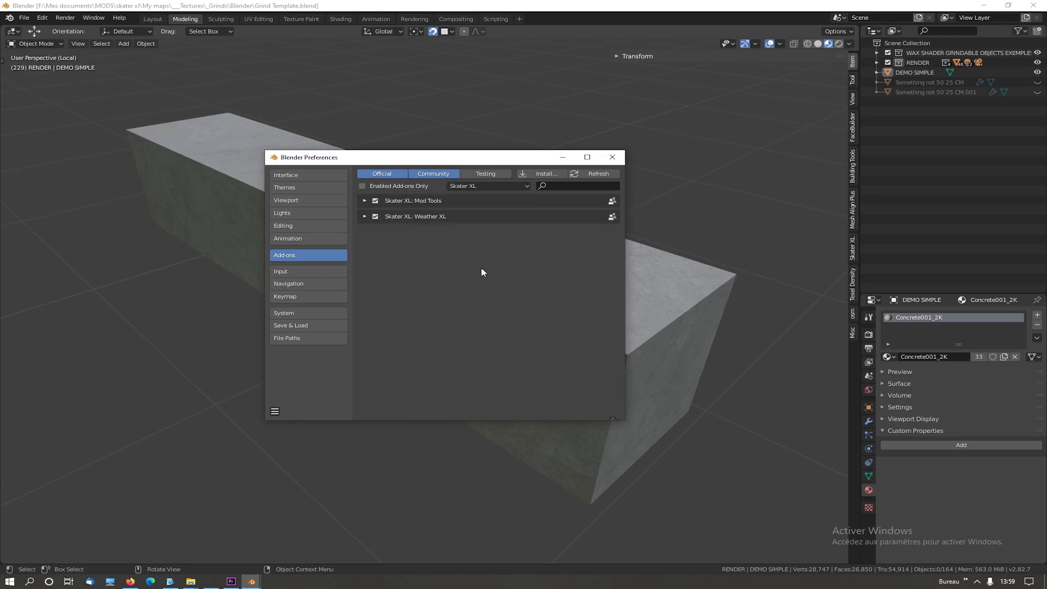
{"action": "left_click", "coordinate": [365, 217]}
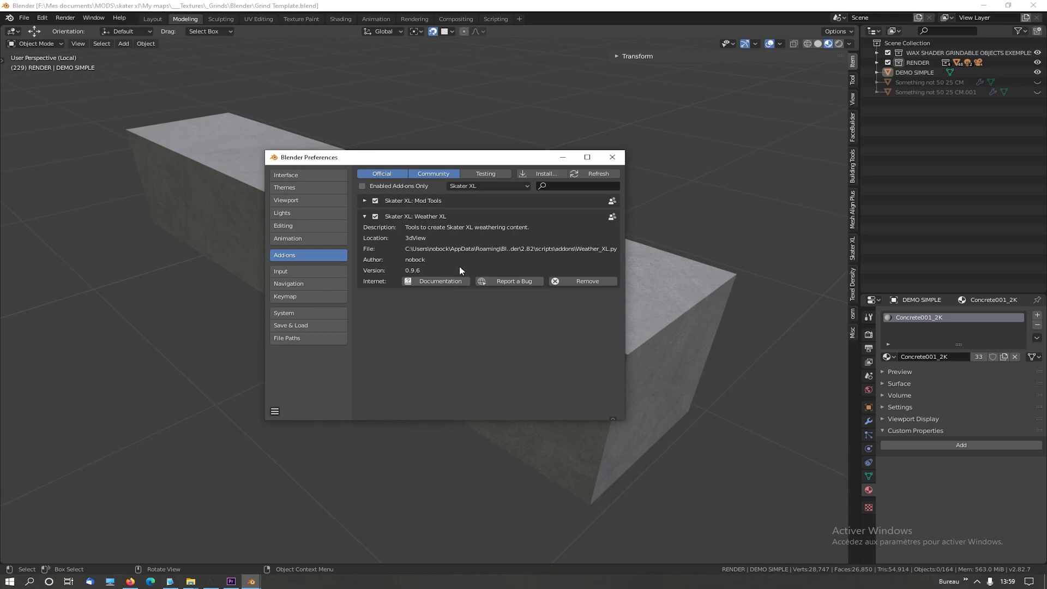
{"action": "left_click", "coordinate": [611, 157]}
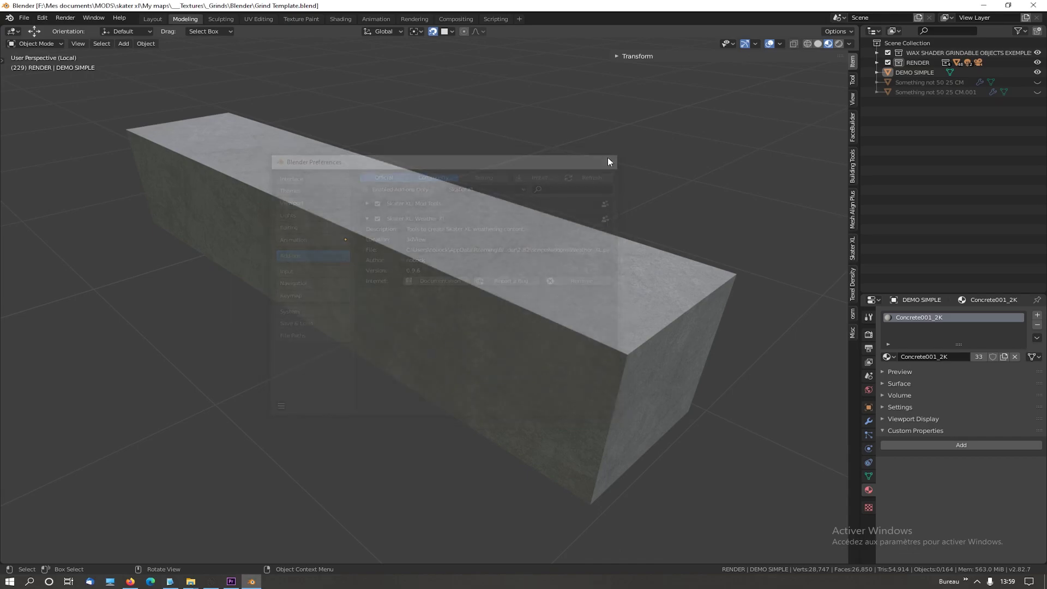
Step: Hide CURB SINGLE BIG SMOOTH.001, and show and select CURB SINGLE BIG SMOOTH.002 in its place
{"action": "left_click", "coordinate": [853, 333]}
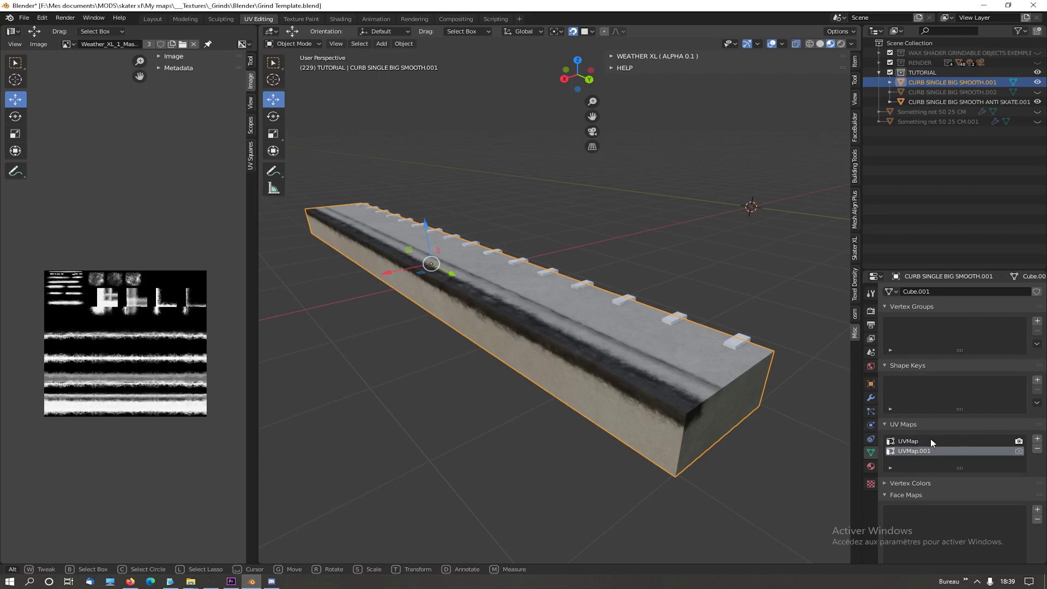
{"action": "left_click", "coordinate": [871, 467]}
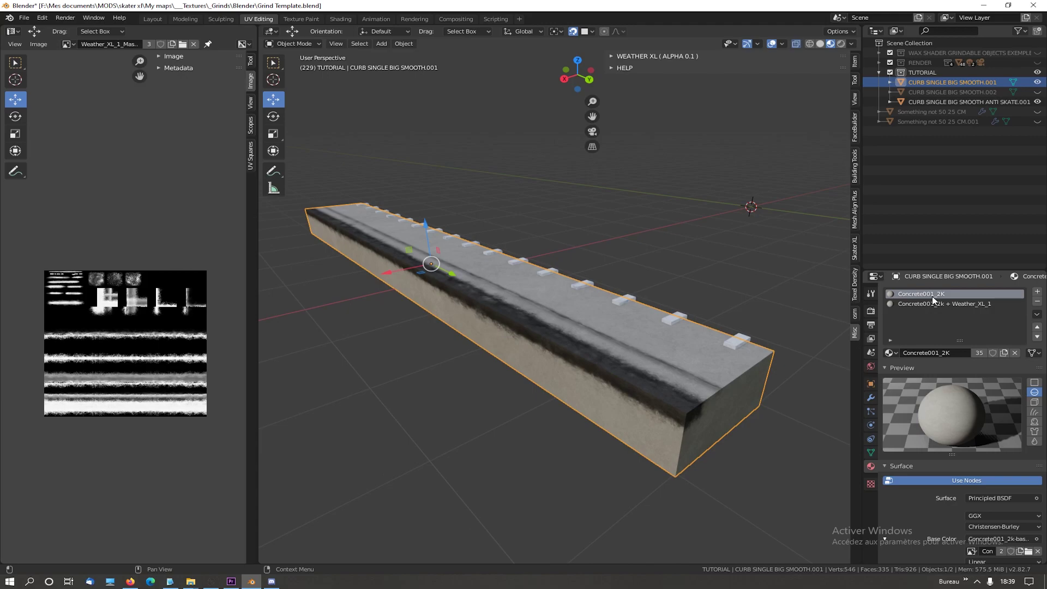
{"action": "left_click", "coordinate": [1037, 82]}
{"action": "left_click", "coordinate": [1038, 92]}
{"action": "left_click", "coordinate": [543, 313]}
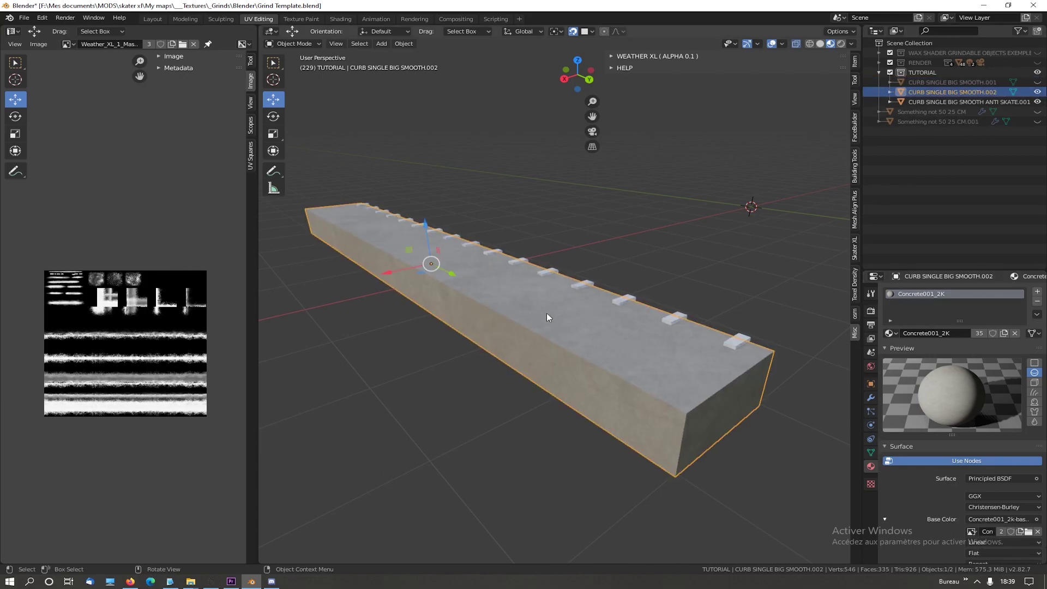
Step: Prepare the CURB SINGLE BIG SMOOTH.002 model for Weather XL
{"action": "left_click", "coordinate": [871, 452]}
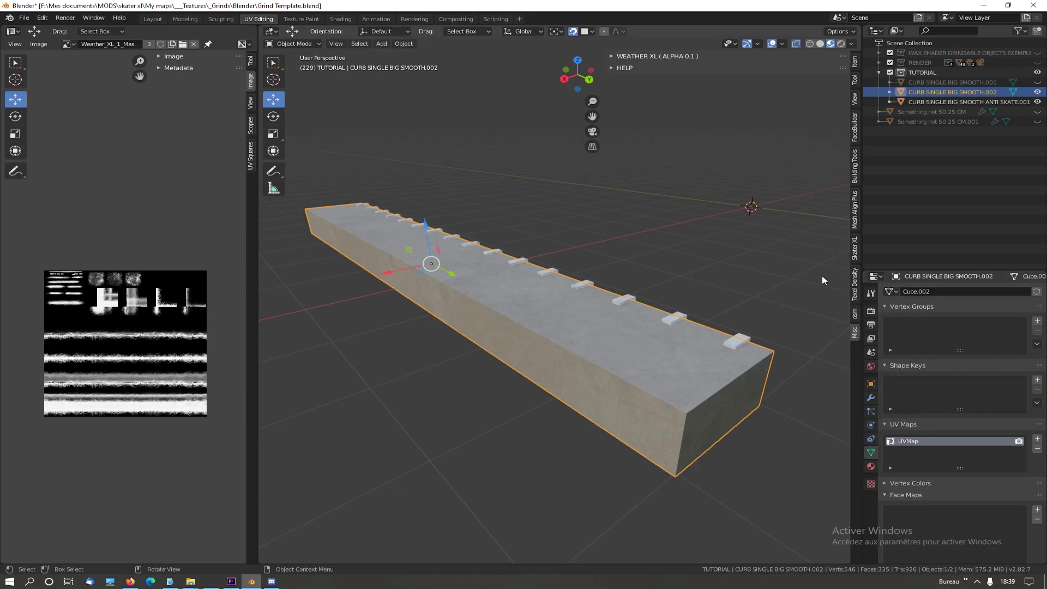
{"action": "left_click", "coordinate": [613, 56]}
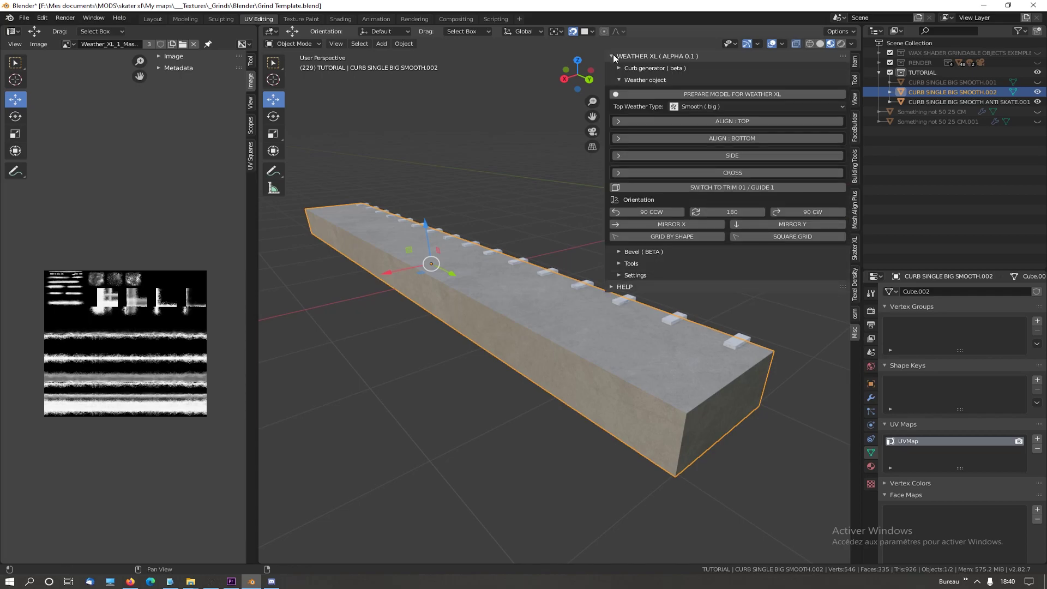
{"action": "left_click", "coordinate": [731, 95]}
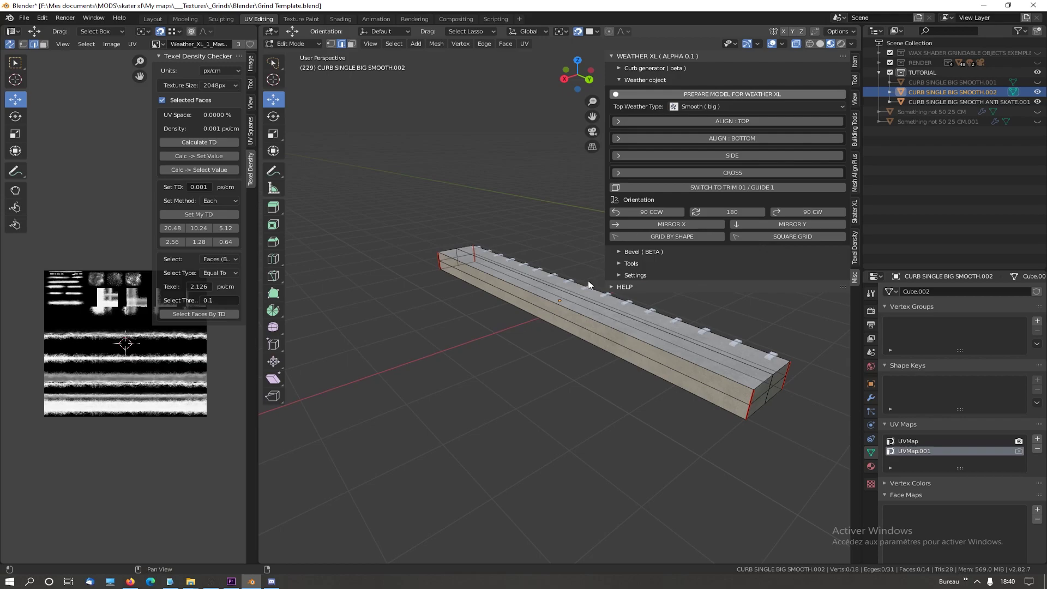
{"action": "middle_click_drag", "start_coordinate": [554, 180], "coordinate": [525, 276], "text": "shift"}
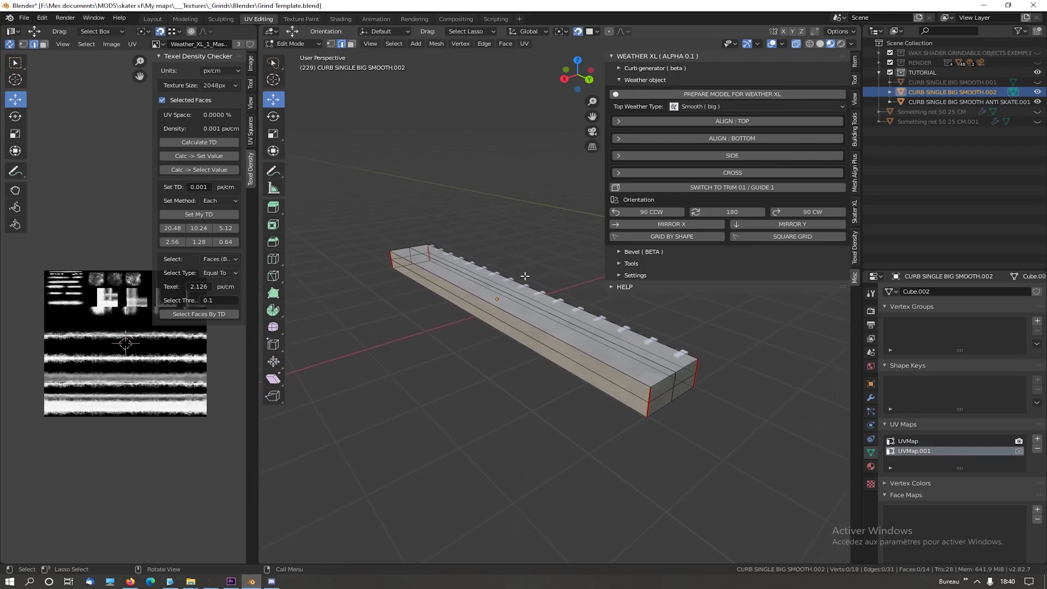
{"action": "scroll", "coordinate": [525, 277], "scroll_direction": "up", "scroll_amount": 2}
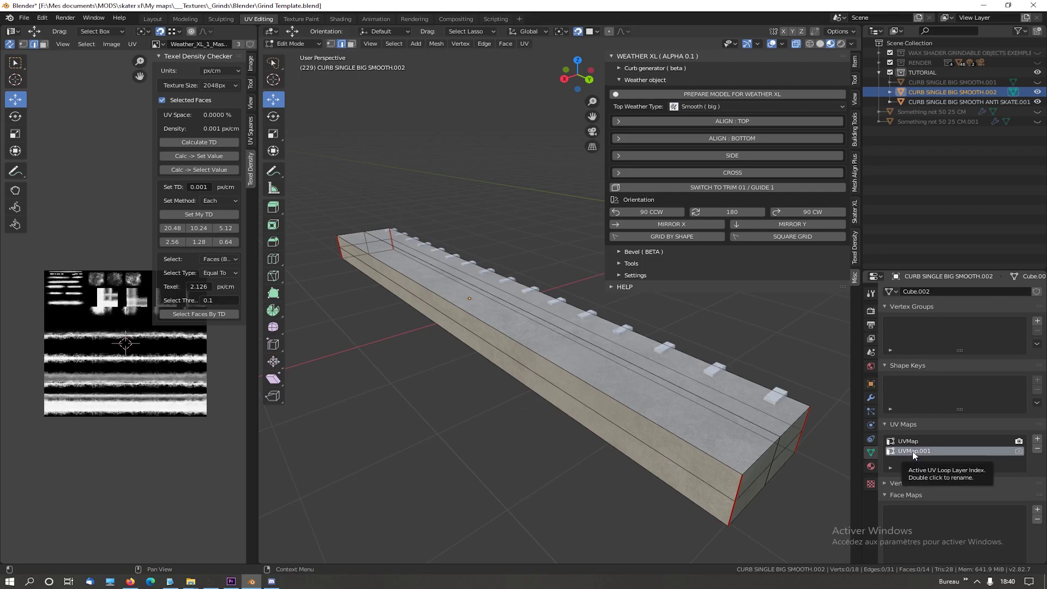
Step: Assign the Weather_XL_1_Guide material to the curb's four front-edge faces: the top strip, upper side strip and both adjoining upper end faces
{"action": "left_click", "coordinate": [871, 466]}
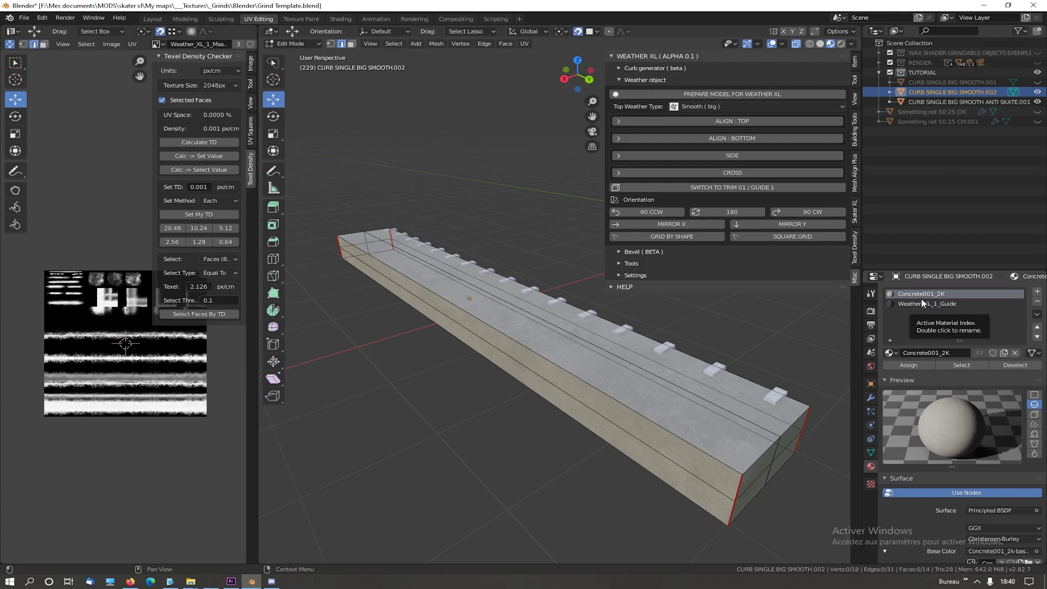
{"action": "left_click", "coordinate": [470, 298]}
{"action": "left_click", "coordinate": [352, 44]}
{"action": "left_click", "coordinate": [449, 293]}
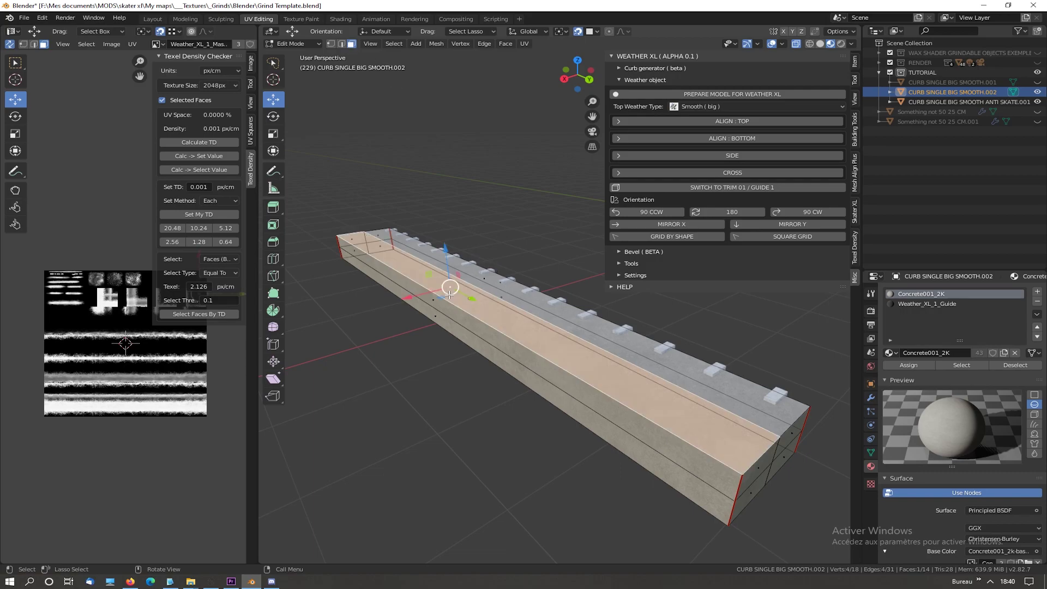
{"action": "left_click", "coordinate": [434, 305]}
{"action": "left_click", "coordinate": [456, 291]}
{"action": "left_click", "coordinate": [438, 303], "text": "ctrl+shift"}
{"action": "middle_click_drag", "start_coordinate": [441, 305], "coordinate": [515, 417]}
{"action": "left_click", "coordinate": [918, 303]}
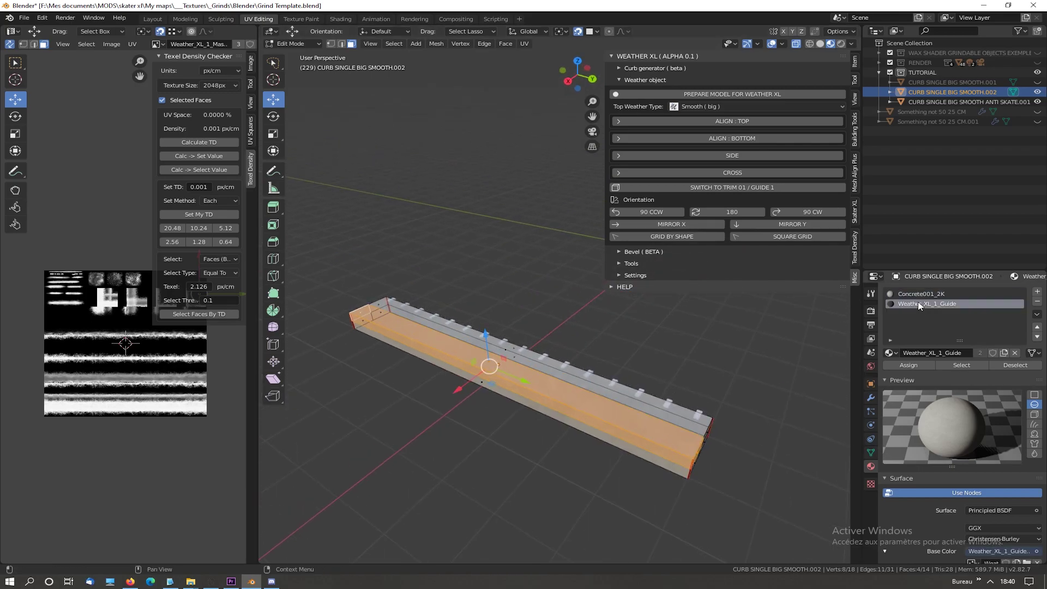
{"action": "left_click", "coordinate": [910, 367]}
{"action": "left_click", "coordinate": [491, 436]}
Step: Align the front top face to the Smooth (big) top weathering and rotate its UVs clockwise in 90° steps until the guide runs lengthwise
{"action": "scroll", "coordinate": [490, 416], "scroll_direction": "up", "scroll_amount": 3}
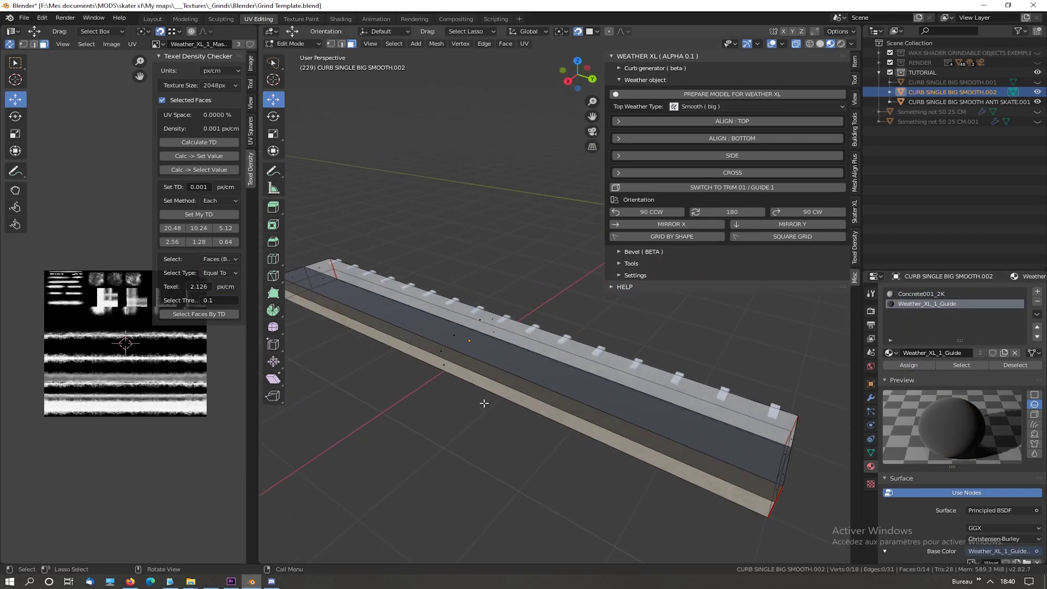
{"action": "left_click", "coordinate": [451, 340]}
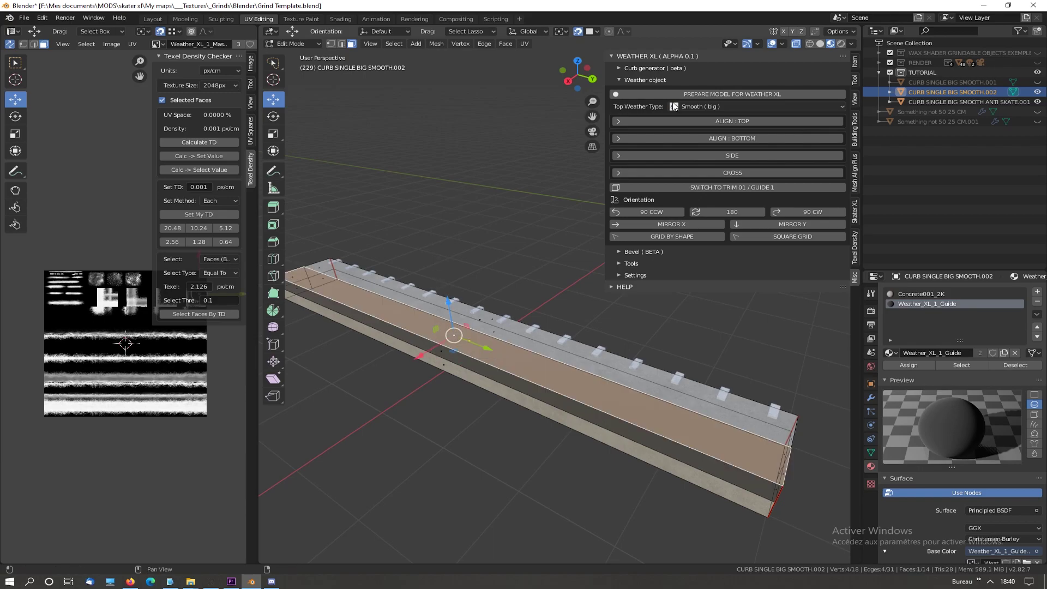
{"action": "left_click", "coordinate": [733, 120]}
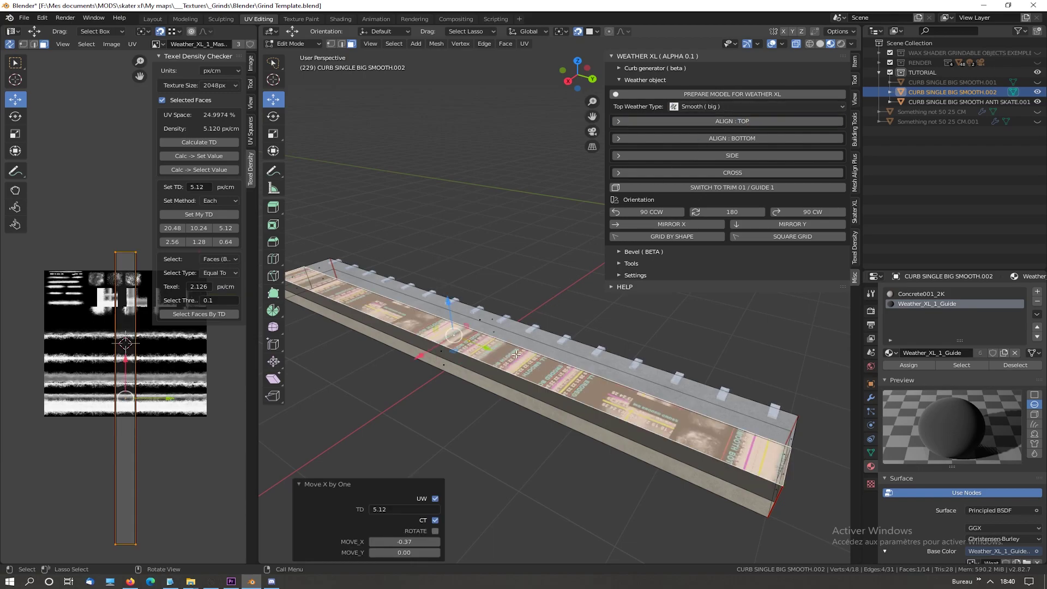
{"action": "scroll", "coordinate": [512, 357], "scroll_direction": "up", "scroll_amount": 2}
{"action": "middle_click_drag", "start_coordinate": [512, 357], "coordinate": [530, 326]}
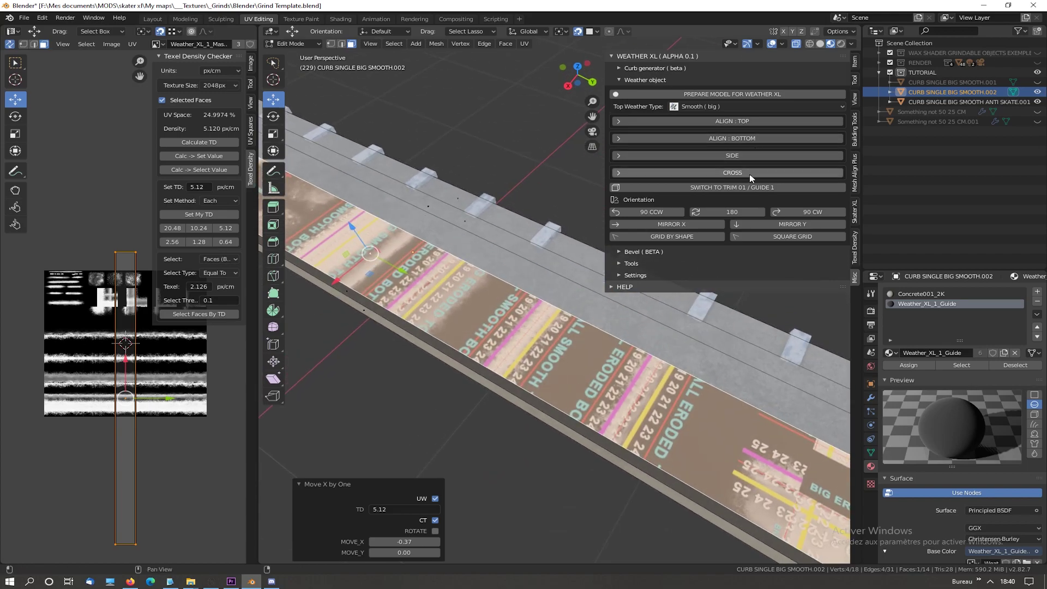
{"action": "left_click", "coordinate": [800, 212]}
{"action": "left_click", "coordinate": [800, 212]}
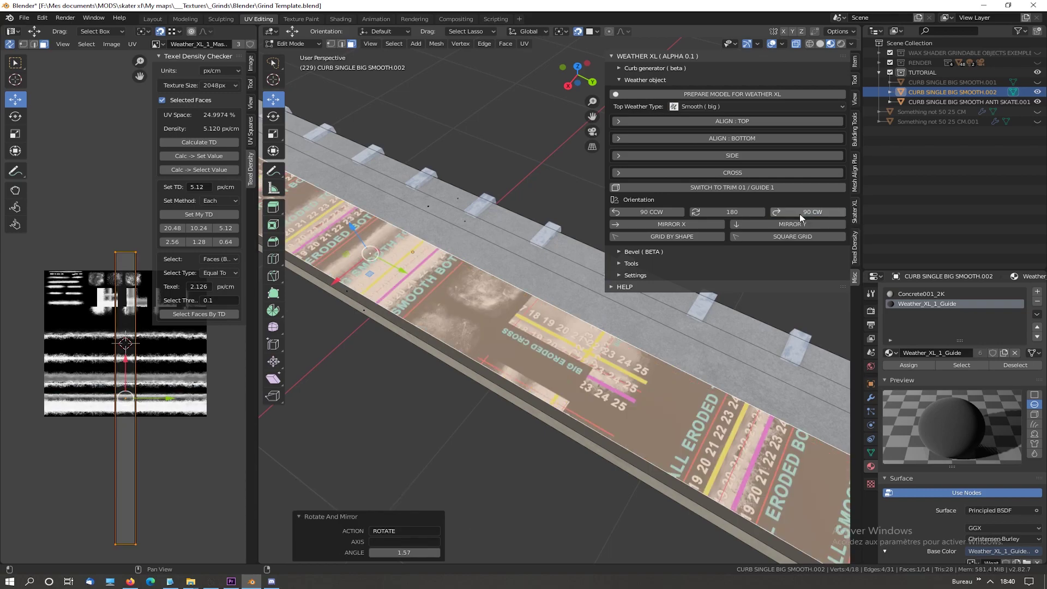
{"action": "left_click", "coordinate": [800, 212]}
{"action": "left_click", "coordinate": [799, 214]}
{"action": "left_click", "coordinate": [800, 214]}
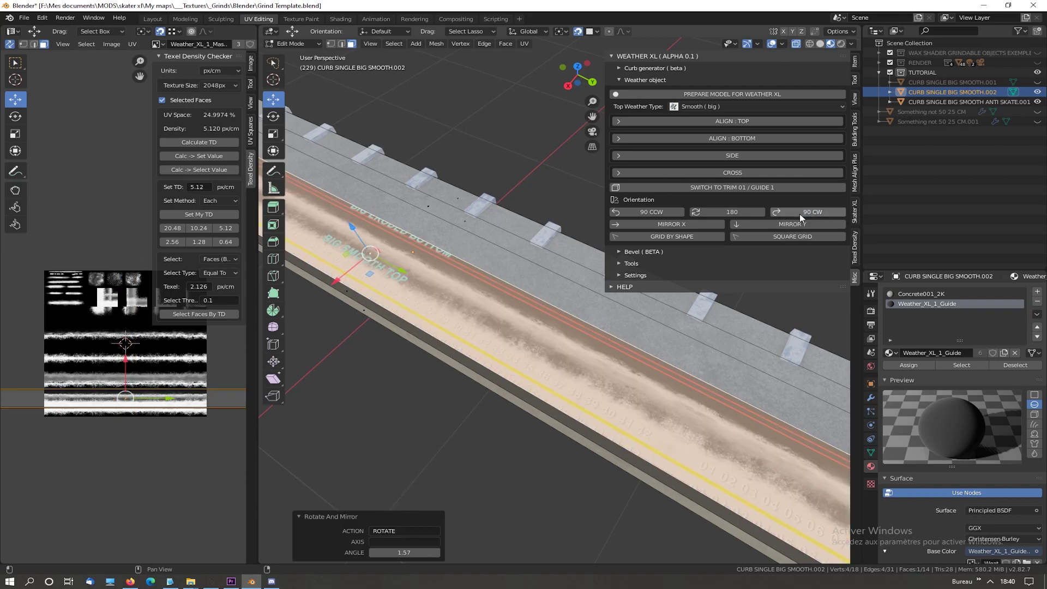
Step: Show the Weather_XL_1_Guide.png image in the UV editor and turn the 3D viewport overlays back on
{"action": "scroll", "coordinate": [558, 356], "scroll_direction": "up", "scroll_amount": 2}
{"action": "middle_click_drag", "start_coordinate": [557, 356], "coordinate": [435, 341]}
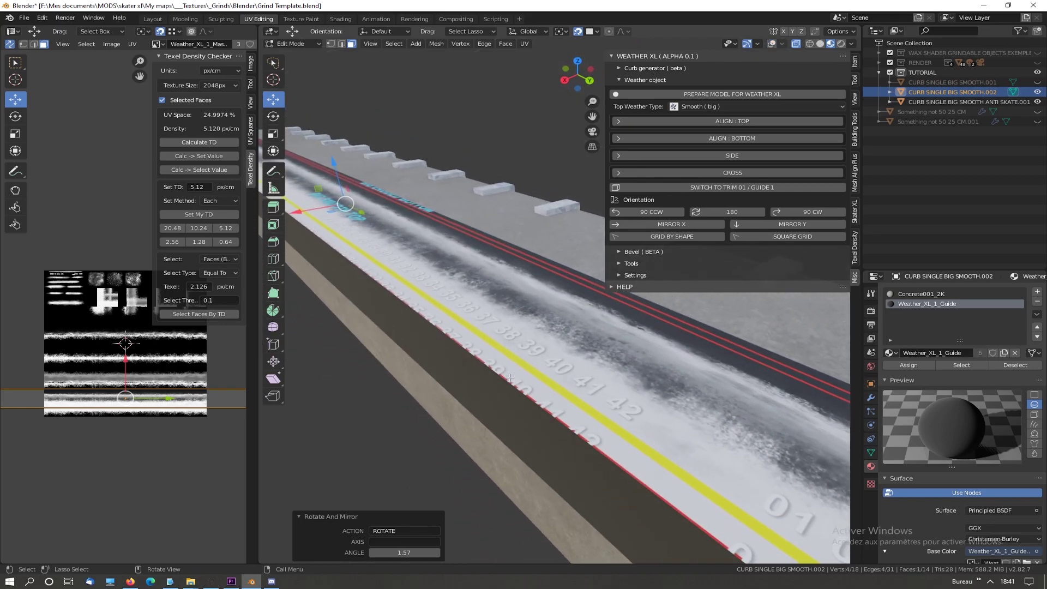
{"action": "scroll", "coordinate": [128, 278], "scroll_direction": "up", "scroll_amount": 5}
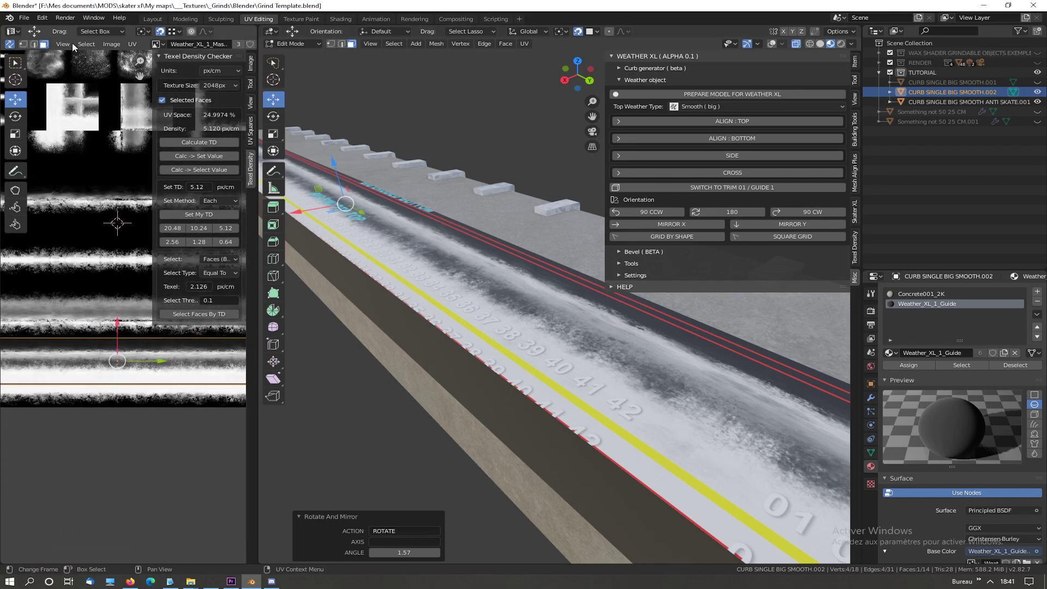
{"action": "left_click", "coordinate": [156, 44]}
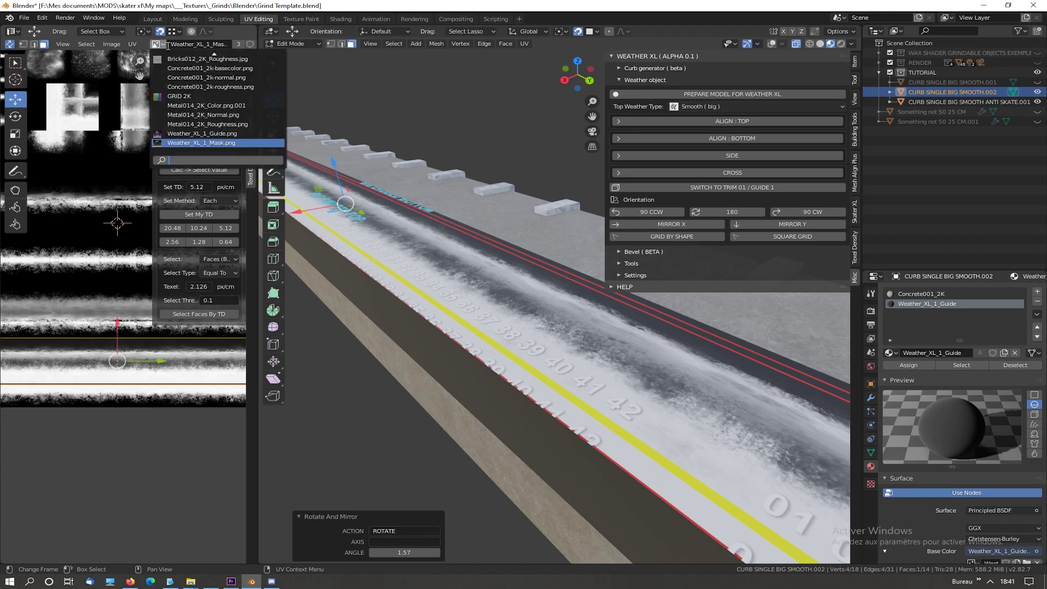
{"action": "left_click", "coordinate": [202, 133]}
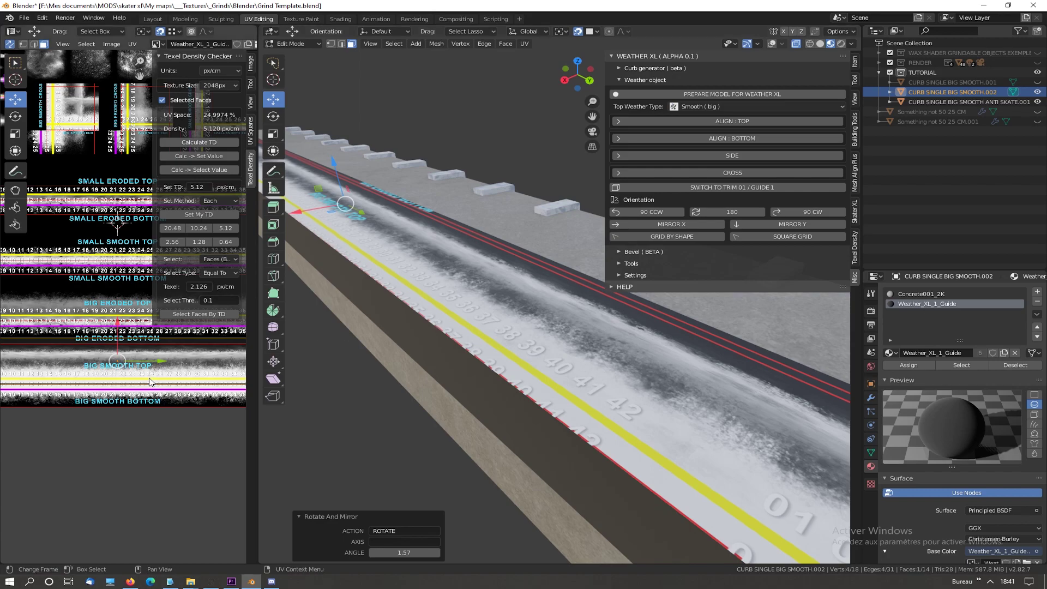
{"action": "scroll", "coordinate": [478, 264], "scroll_direction": "down", "scroll_amount": 4}
{"action": "left_click", "coordinate": [770, 45]}
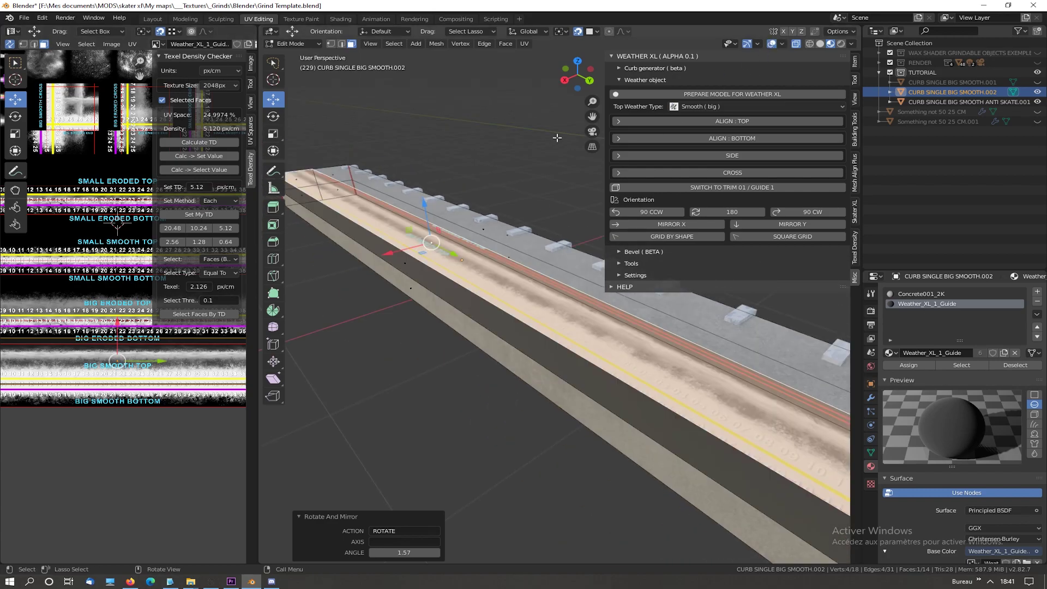
Step: Align the curb's upper front side face to the Smooth (big) bottom weathering and rotate its UVs 90° clockwise
{"action": "left_click", "coordinate": [408, 267]}
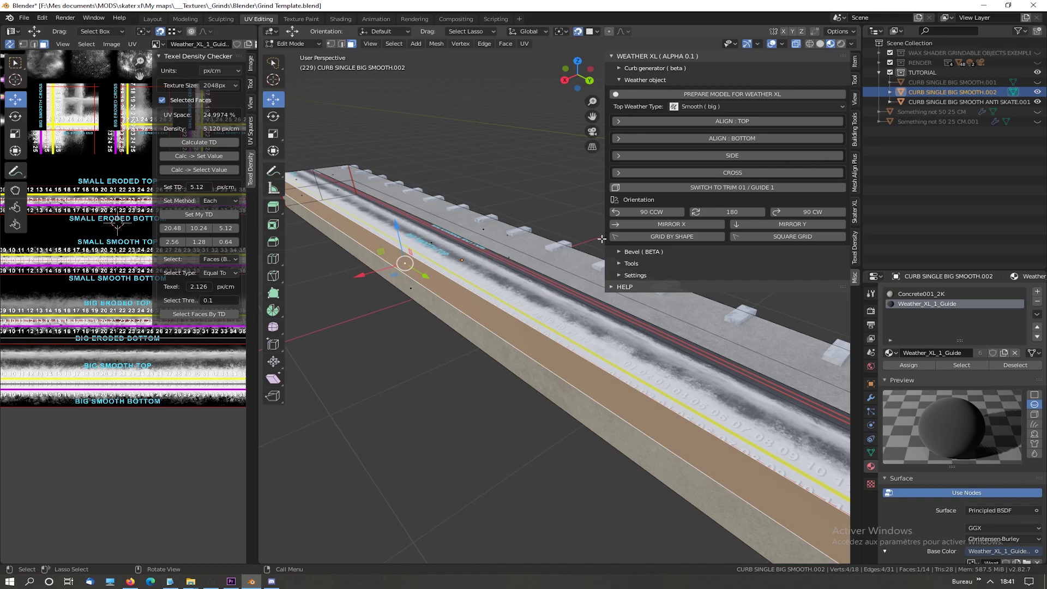
{"action": "left_click", "coordinate": [736, 139]}
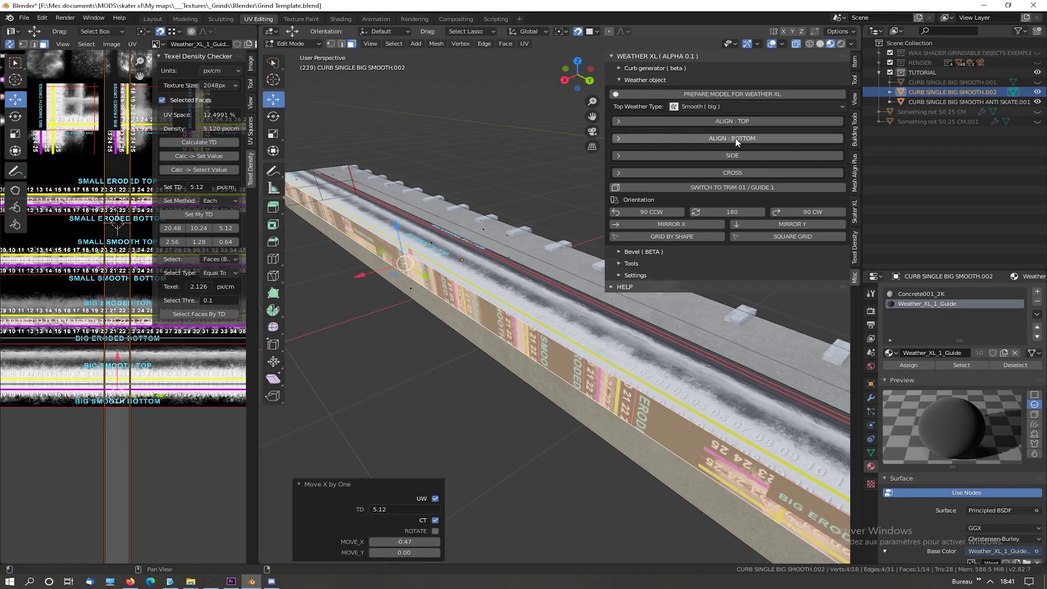
{"action": "left_click", "coordinate": [813, 213]}
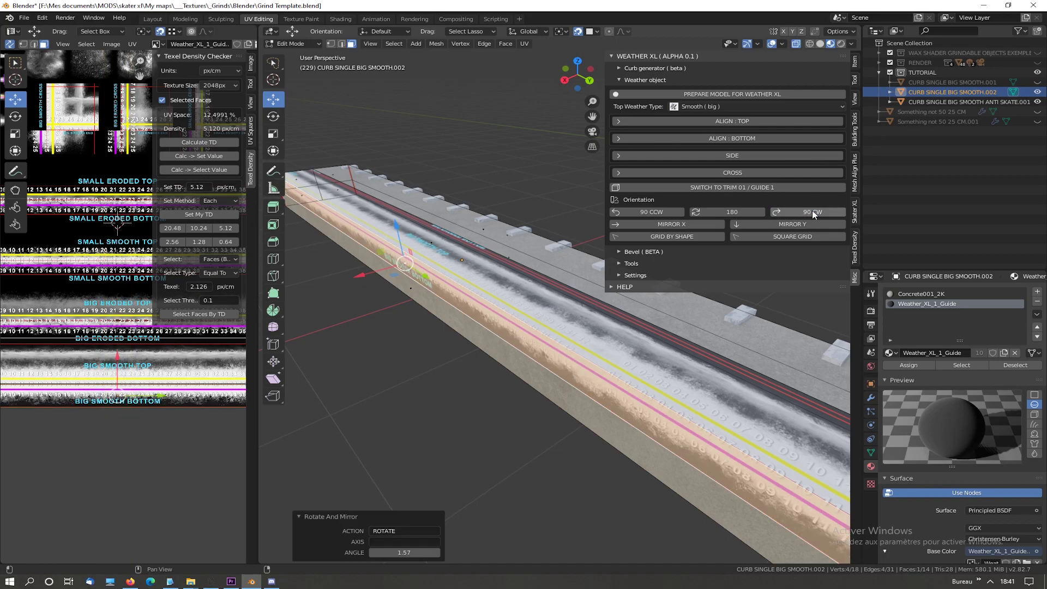
Step: Map the upper end face at one end of the curb to the side weathering and rotate its UVs 90° clockwise twice
{"action": "scroll", "coordinate": [646, 402], "scroll_direction": "down", "scroll_amount": 4}
{"action": "mouse_move", "coordinate": [537, 384]}
{"action": "middle_mouse_down"}
{"action": "mouse_move", "coordinate": [492, 361]}
{"action": "mouse_move", "coordinate": [537, 377]}
{"action": "middle_mouse_up"}
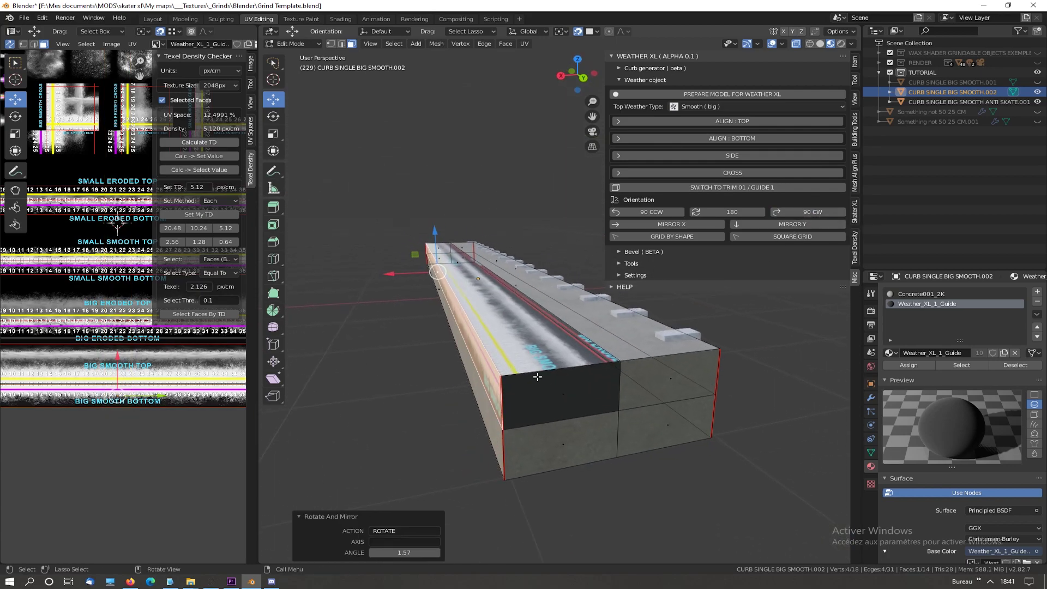
{"action": "left_click", "coordinate": [568, 395]}
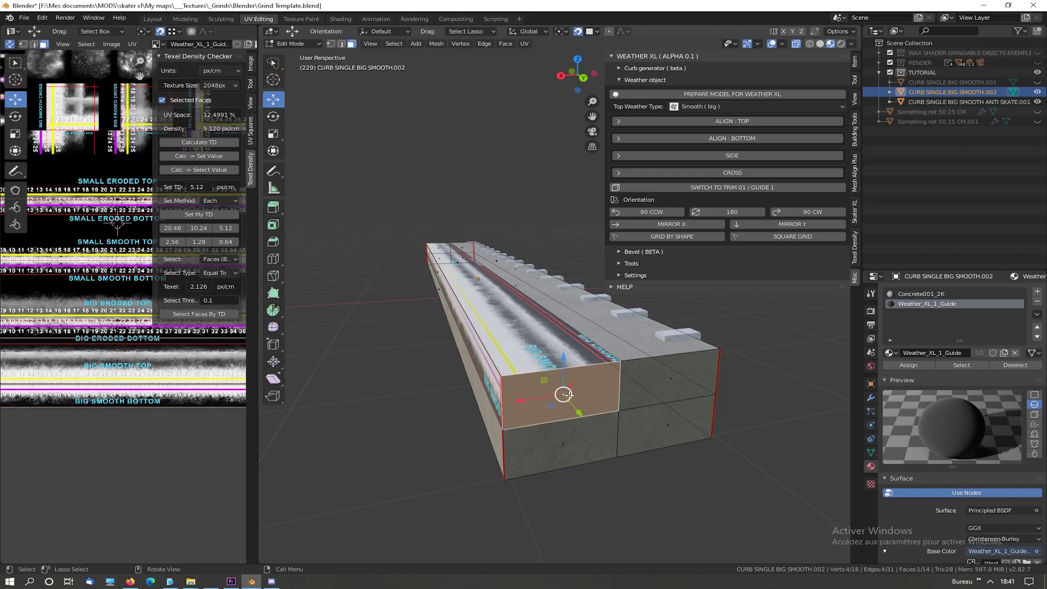
{"action": "left_click", "coordinate": [731, 157]}
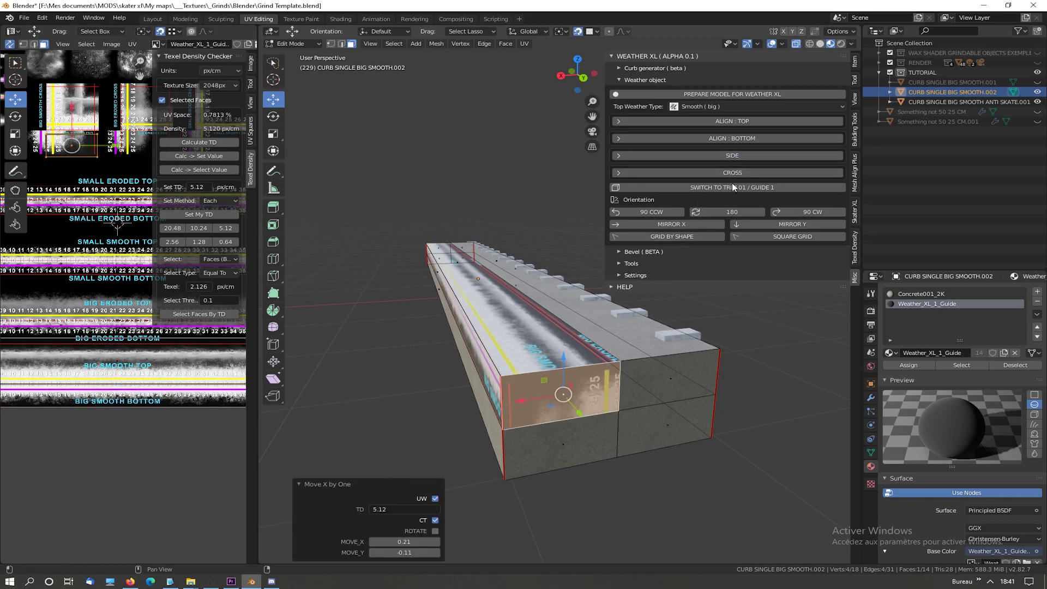
{"action": "left_click", "coordinate": [798, 211]}
{"action": "left_click", "coordinate": [799, 213]}
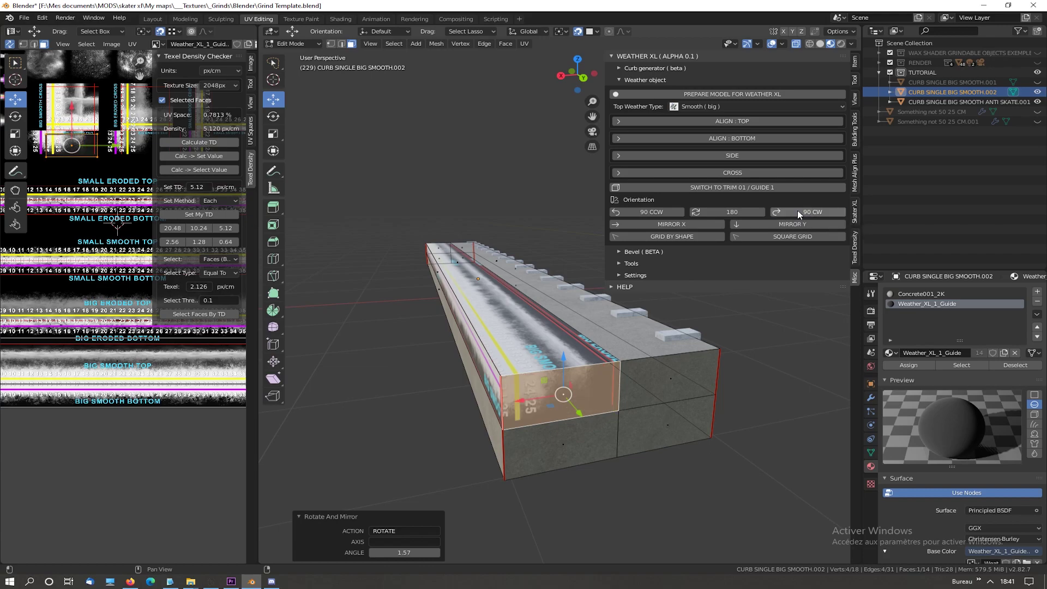
{"action": "middle_click_drag", "start_coordinate": [480, 240], "coordinate": [655, 246]}
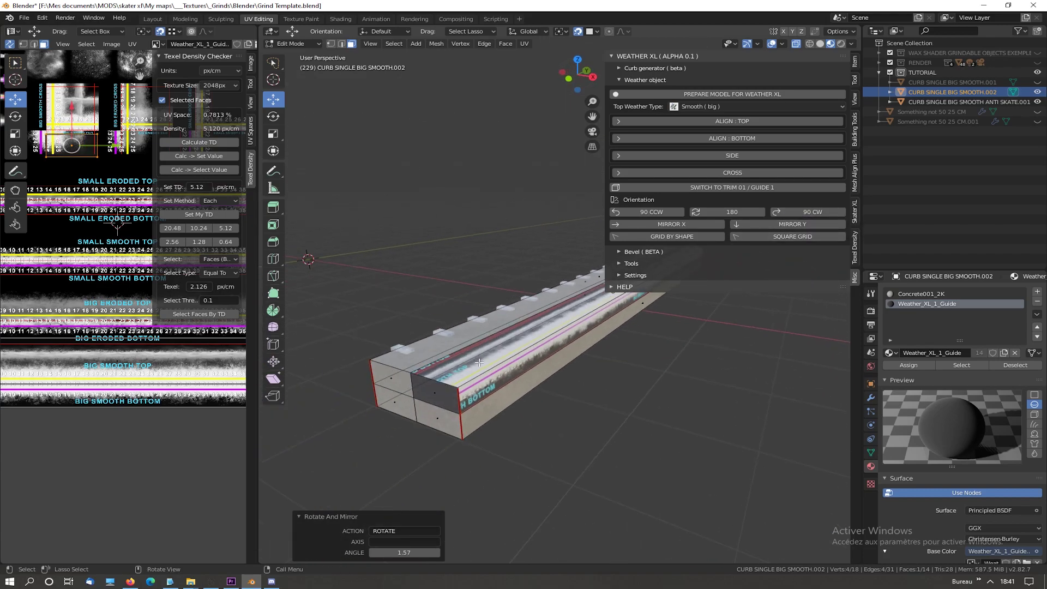
Step: Map the upper end face at the curb's opposite end to the side weathering and mirror its UVs on Y
{"action": "left_click", "coordinate": [450, 397]}
{"action": "key", "text": "KP_Decimal"}
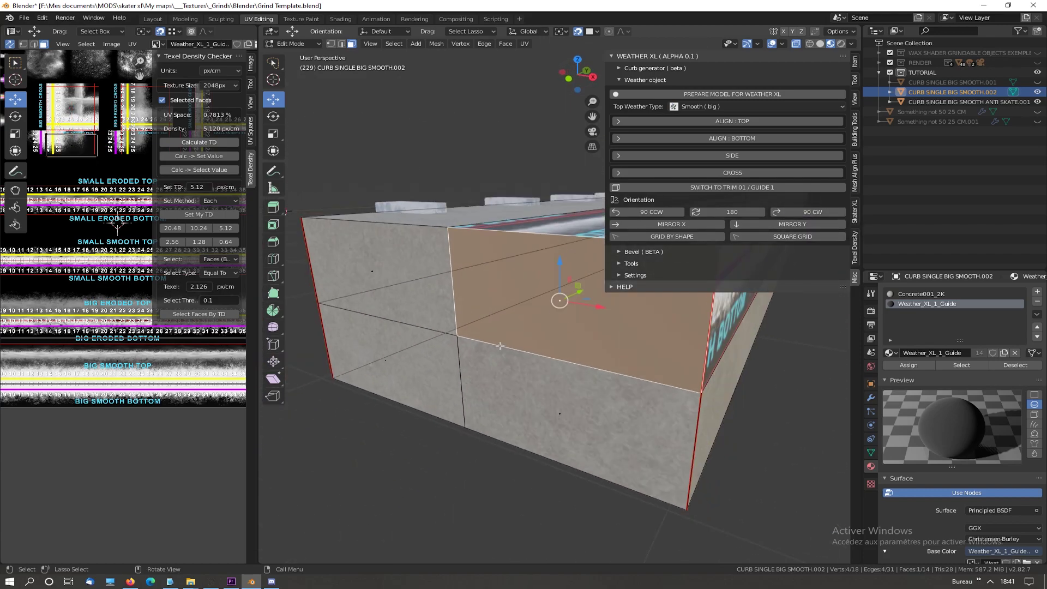
{"action": "middle_click_drag", "start_coordinate": [500, 345], "coordinate": [464, 398], "text": "shift"}
{"action": "left_click", "coordinate": [721, 155]}
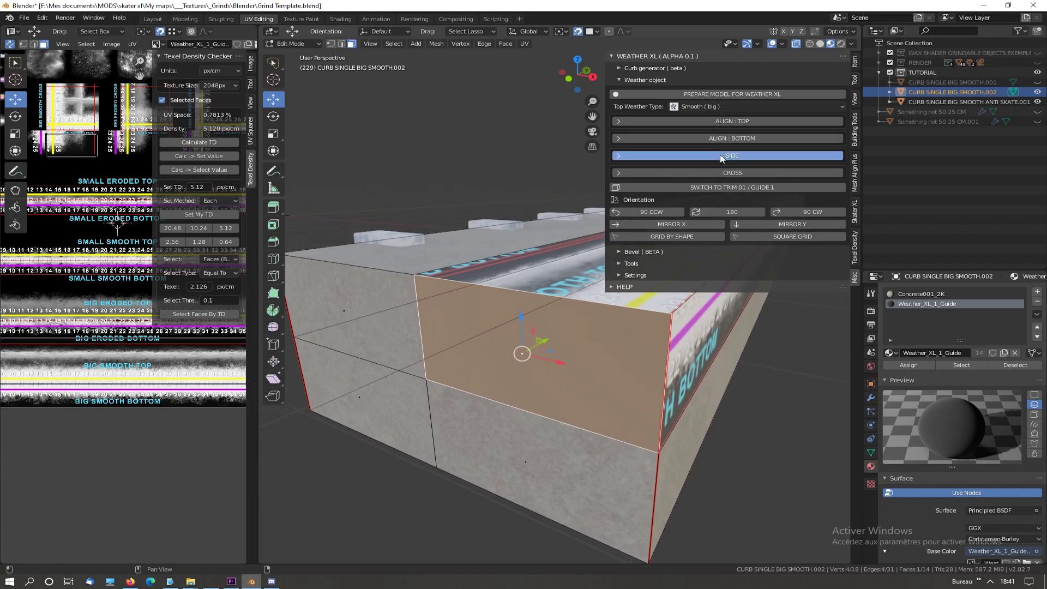
{"action": "left_click", "coordinate": [757, 227]}
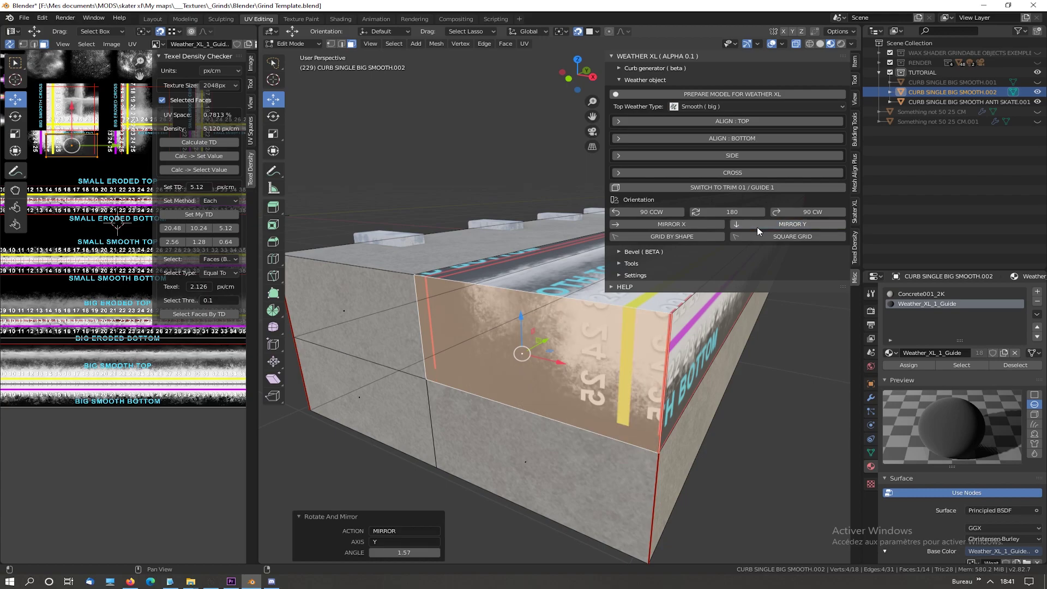
{"action": "scroll", "coordinate": [688, 309], "scroll_direction": "down", "scroll_amount": 2}
{"action": "middle_click_drag", "start_coordinate": [688, 309], "coordinate": [527, 330]}
{"action": "scroll", "coordinate": [527, 330], "scroll_direction": "down", "scroll_amount": 3}
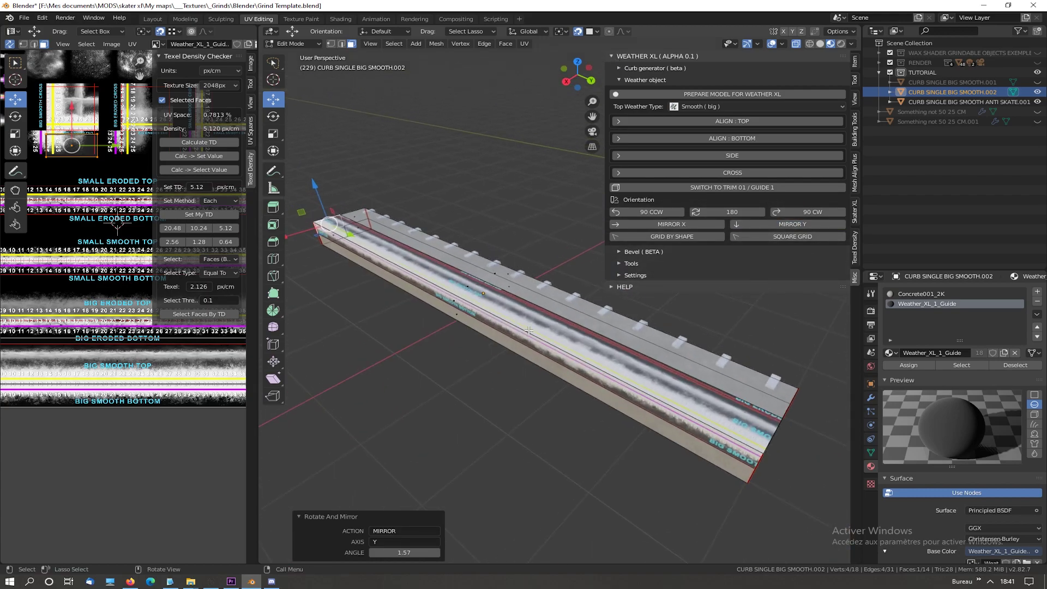
Step: Switch the curb from the guide to the Weather_XL_1 trim material, leave Edit Mode and deselect the curb
{"action": "left_click", "coordinate": [734, 188]}
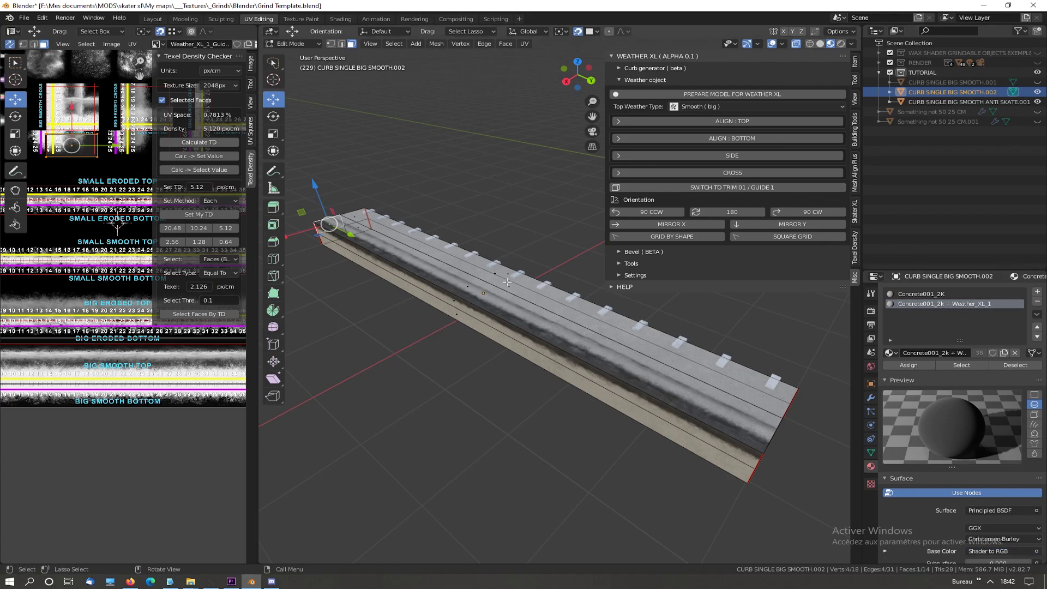
{"action": "key", "text": "Tab"}
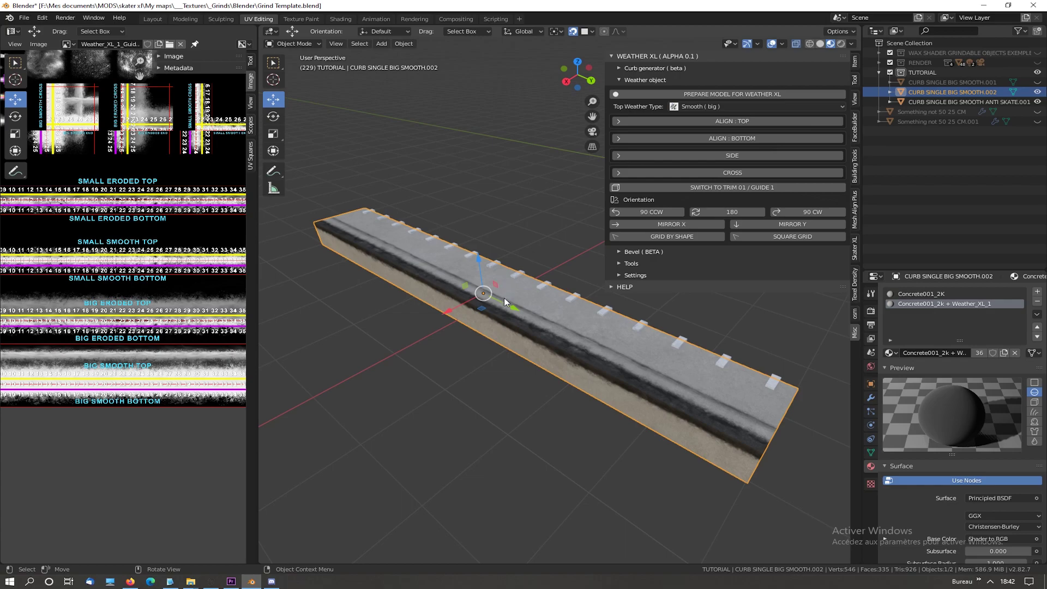
{"action": "left_click", "coordinate": [499, 376]}
{"action": "left_click", "coordinate": [649, 56]}
{"action": "left_click", "coordinate": [186, 19]}
{"action": "middle_click_drag", "start_coordinate": [252, 143], "coordinate": [340, 443]}
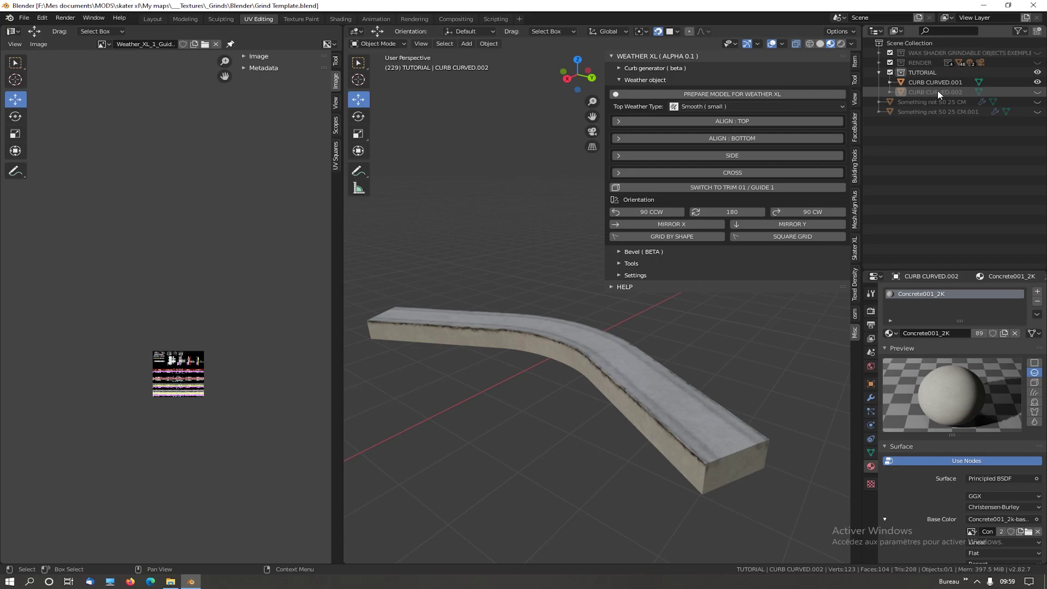
Step: Hide CURB CURVED.001, show CURB CURVED.002 and prepare that model for Weather XL
{"action": "left_click", "coordinate": [1037, 82]}
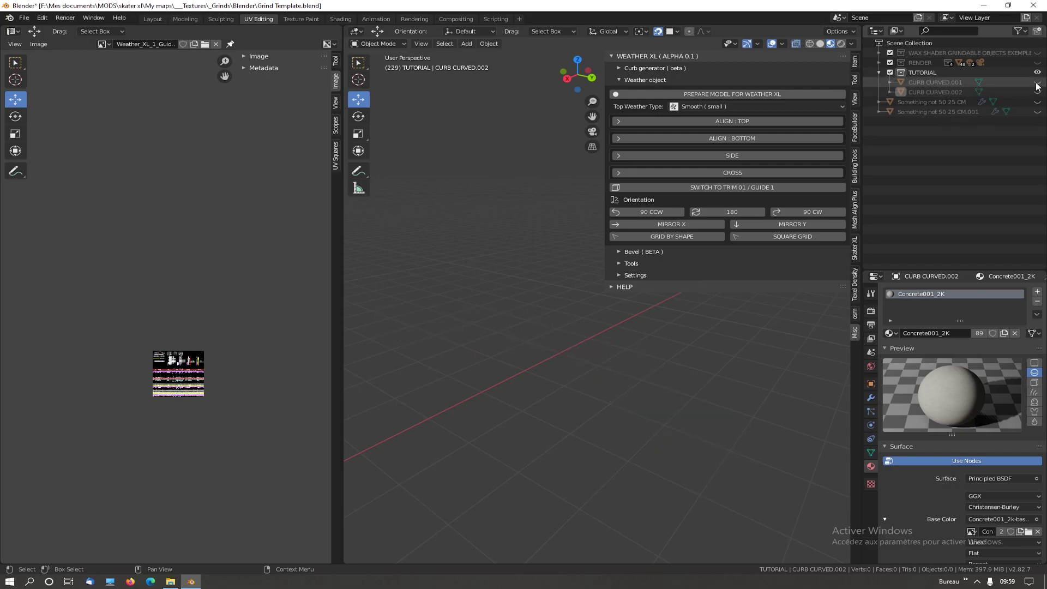
{"action": "left_click", "coordinate": [1038, 92]}
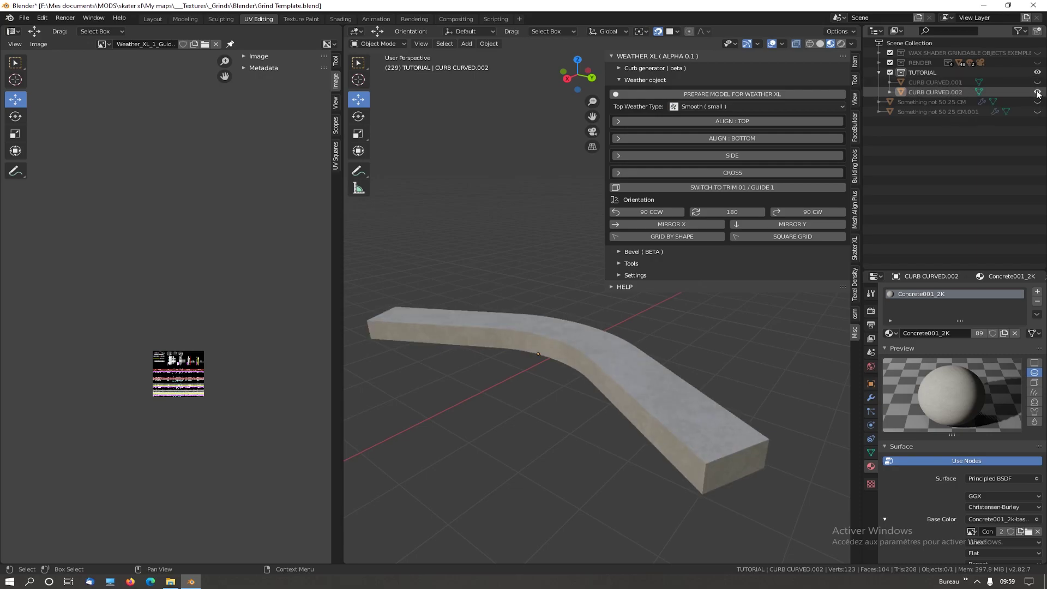
{"action": "left_click", "coordinate": [595, 338]}
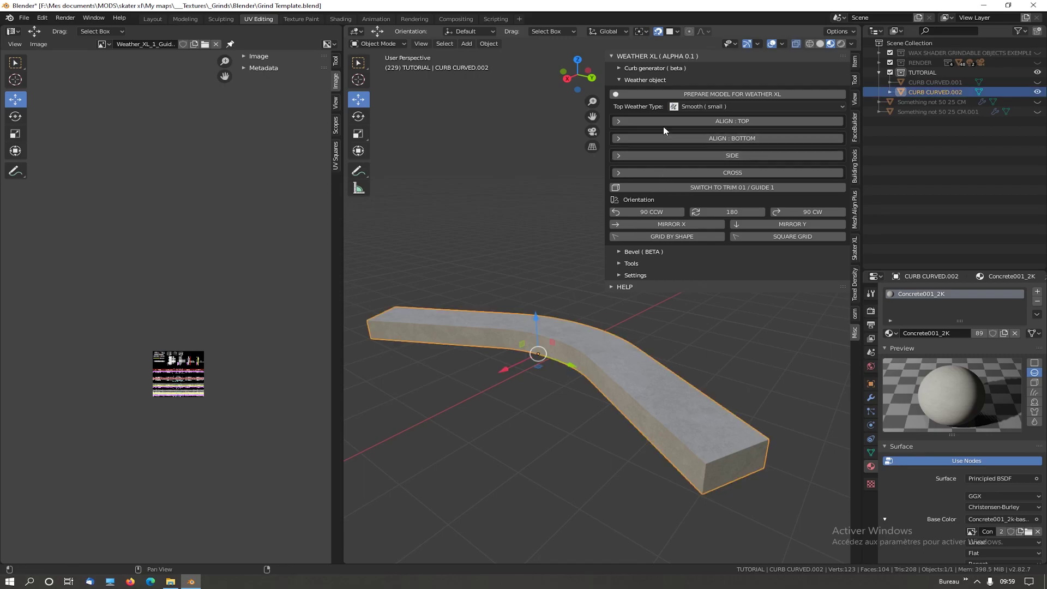
{"action": "left_click", "coordinate": [660, 93]}
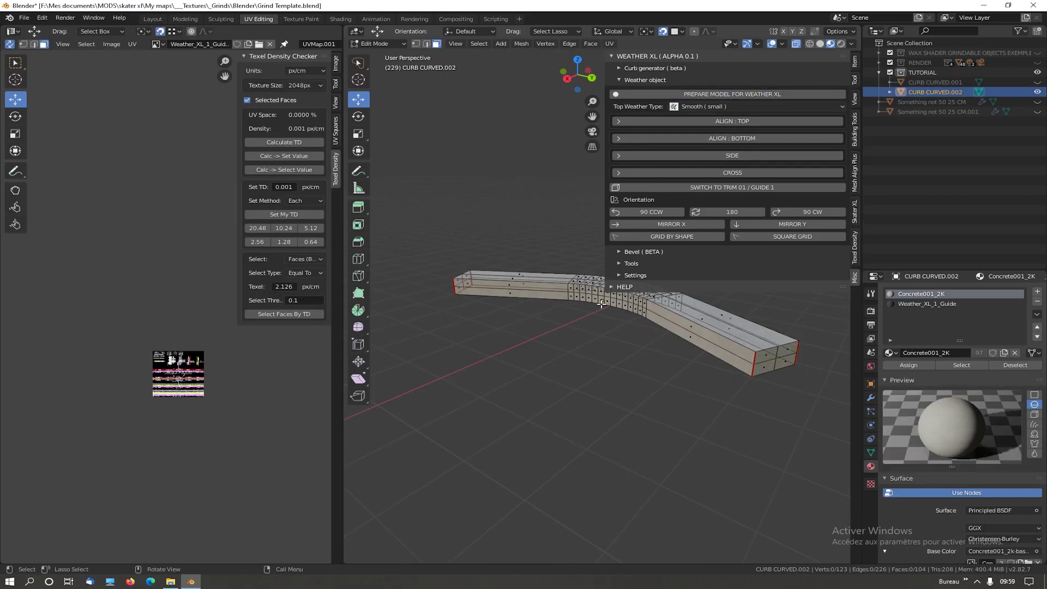
Step: Align the curved curb's inner top strip to the Smooth (small) top weathering, grid its UVs by shape and rotate them 90° clockwise
{"action": "middle_click_drag", "start_coordinate": [581, 350], "coordinate": [558, 406]}
{"action": "left_click", "coordinate": [668, 398]}
{"action": "left_click", "coordinate": [625, 361], "text": "shift"}
{"action": "left_click", "coordinate": [606, 350], "text": "shift"}
{"action": "left_click", "coordinate": [589, 345], "text": "shift"}
{"action": "left_click", "coordinate": [571, 341], "text": "shift"}
{"action": "left_click", "coordinate": [552, 336], "text": "shift"}
{"action": "left_click", "coordinate": [523, 334], "text": "shift"}
{"action": "left_click", "coordinate": [723, 140]}
{"action": "left_click", "coordinate": [724, 139]}
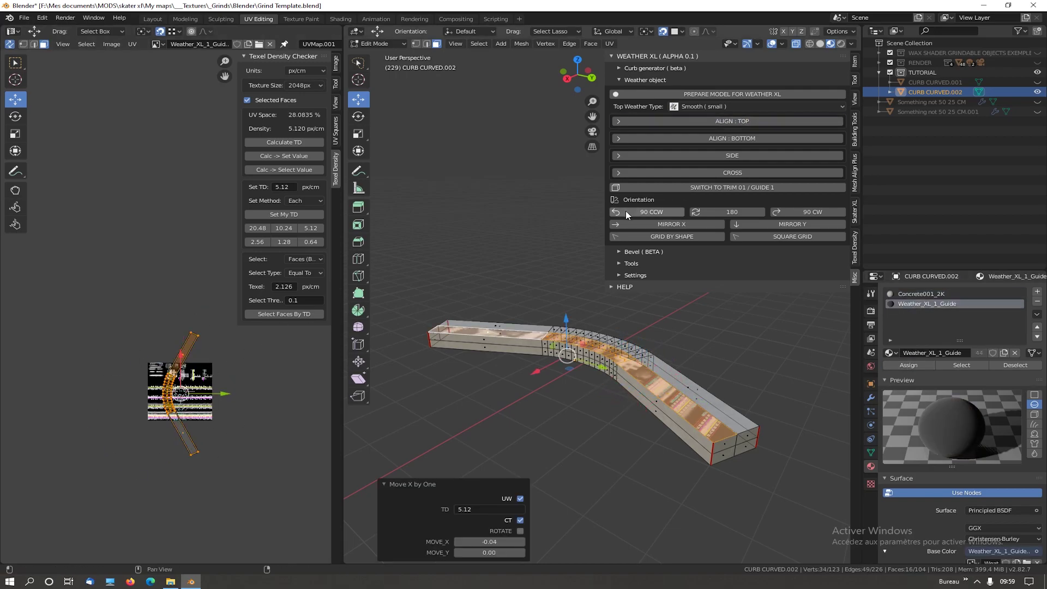
{"action": "left_click", "coordinate": [671, 238]}
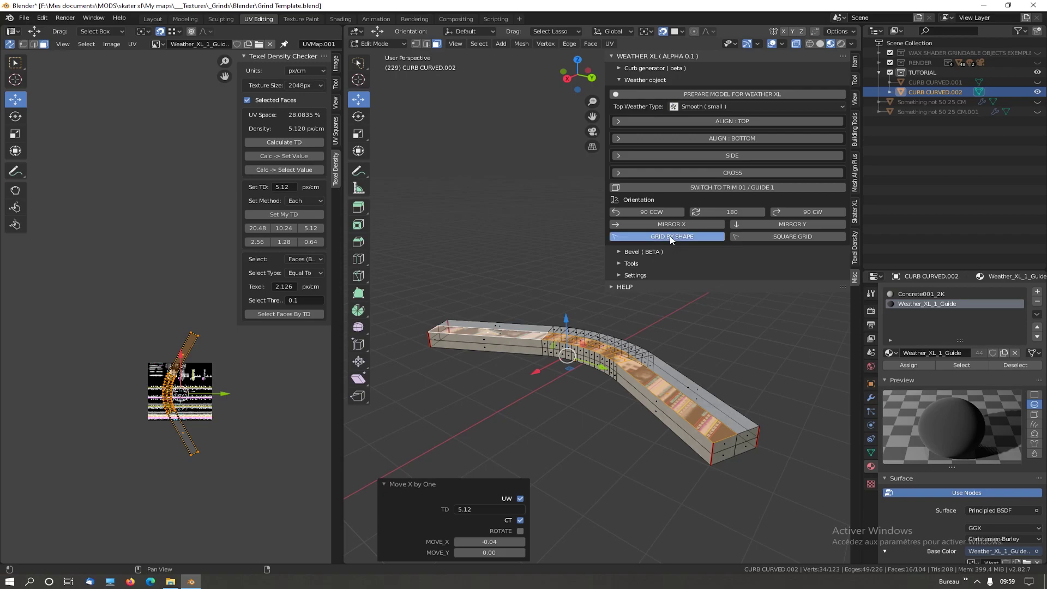
{"action": "left_click", "coordinate": [802, 212]}
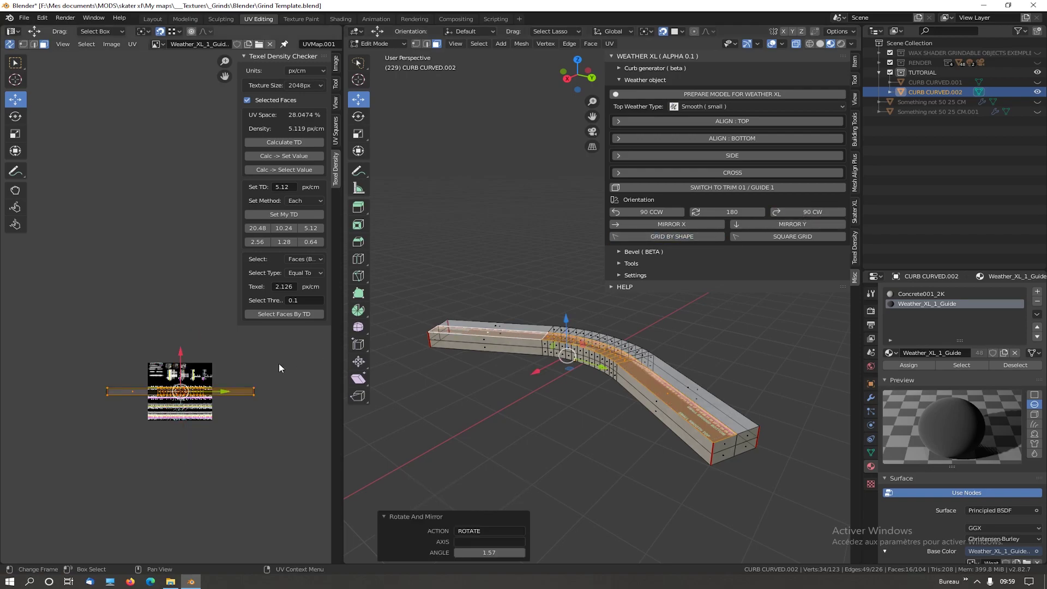
Step: Toggle UV snapping and move the inner top strip's UV island about -201 cm along X, clear of the guide image
{"action": "left_click_drag", "start_coordinate": [218, 392], "coordinate": [104, 413]}
{"action": "left_click", "coordinate": [160, 33]}
{"action": "left_click_drag", "start_coordinate": [216, 392], "coordinate": [87, 392]}
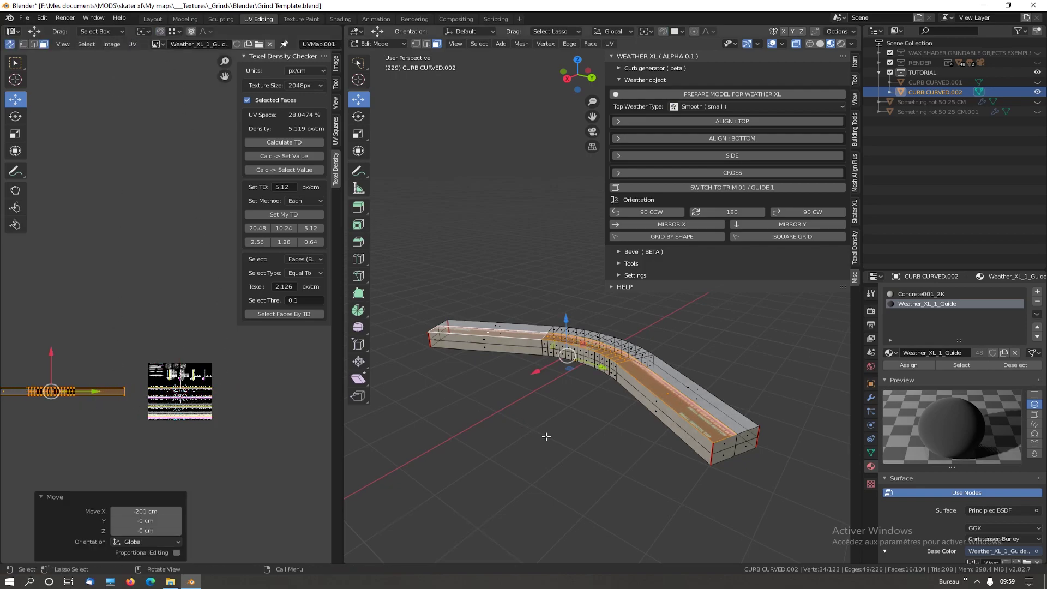
Step: Select all upper side faces along the curb's inner curve and assign them the Weather_XL_1_Guide material
{"action": "left_click", "coordinate": [658, 400]}
{"action": "left_click", "coordinate": [614, 364], "text": "shift"}
{"action": "left_click", "coordinate": [605, 360], "text": "shift"}
{"action": "left_click", "coordinate": [597, 356], "text": "shift"}
{"action": "left_click", "coordinate": [589, 354], "text": "shift"}
{"action": "left_click", "coordinate": [578, 351], "text": "shift"}
{"action": "left_click", "coordinate": [567, 348], "text": "shift"}
{"action": "left_click", "coordinate": [555, 347], "text": "shift"}
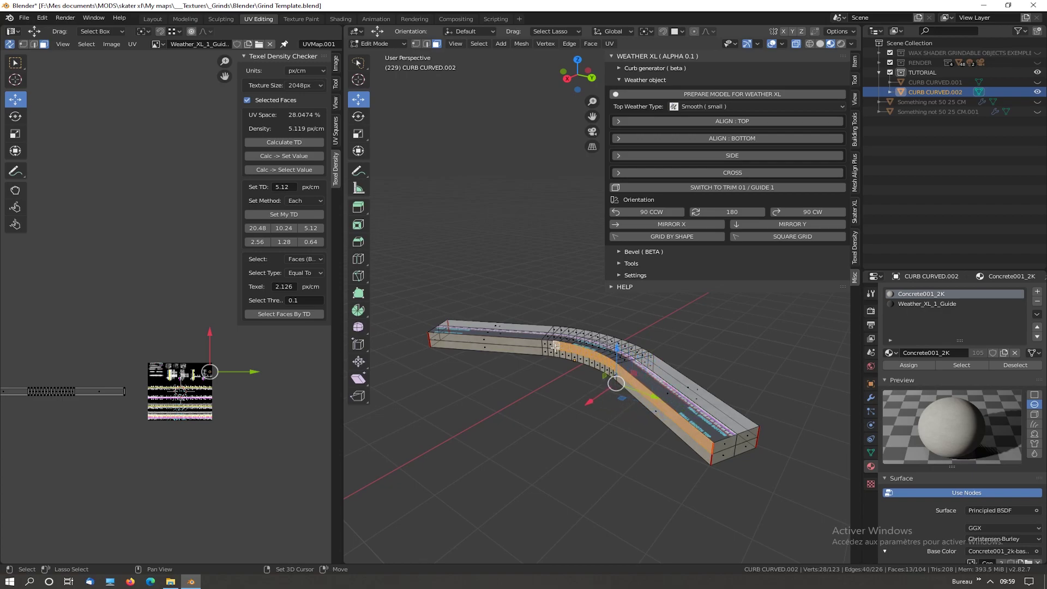
{"action": "left_click", "coordinate": [551, 345], "text": "shift"}
{"action": "left_click", "coordinate": [545, 344], "text": "shift"}
{"action": "left_click", "coordinate": [532, 343], "text": "shift"}
{"action": "left_click", "coordinate": [927, 303]}
{"action": "left_click", "coordinate": [908, 365]}
Step: Align the inner upper side faces to the bottom weathering, rotate their UVs 90° counterclockwise and move the island beside the guide image
{"action": "left_click", "coordinate": [731, 139]}
{"action": "left_click", "coordinate": [652, 212]}
{"action": "left_click_drag", "start_coordinate": [217, 399], "coordinate": [89, 421]}
Step: Move the inner top strip's UV island 41.1 cm up in Y, apart from the side strip, and select both islands
{"action": "key", "text": "KP_Decimal"}
{"action": "middle_click_drag", "start_coordinate": [146, 378], "coordinate": [134, 474]}
{"action": "left_click_drag", "start_coordinate": [3, 350], "coordinate": [298, 395]}
{"action": "left_click_drag", "start_coordinate": [155, 366], "coordinate": [154, 325]}
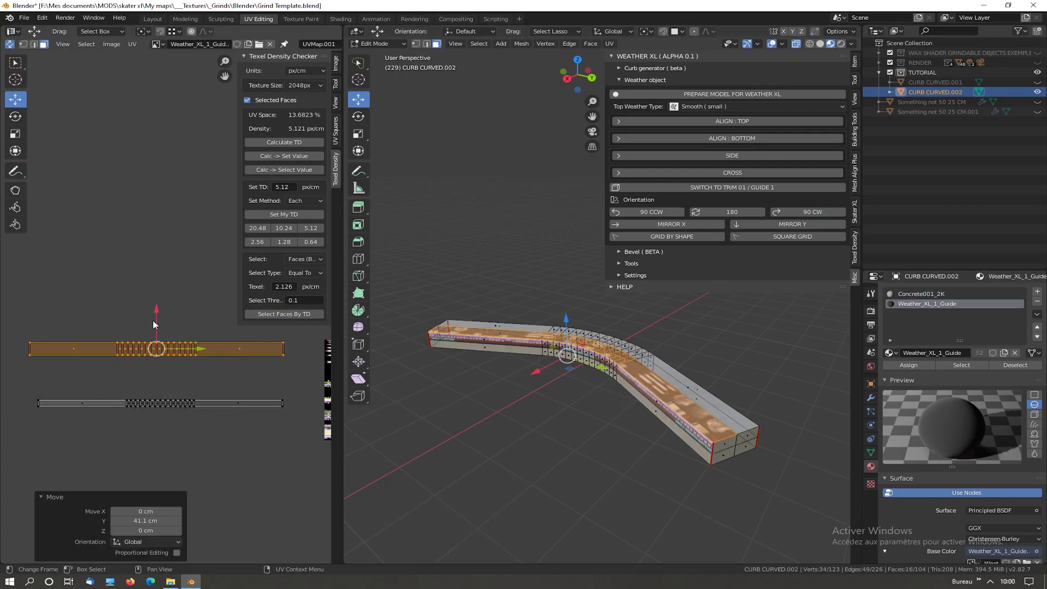
{"action": "left_click_drag", "start_coordinate": [13, 312], "coordinate": [306, 440]}
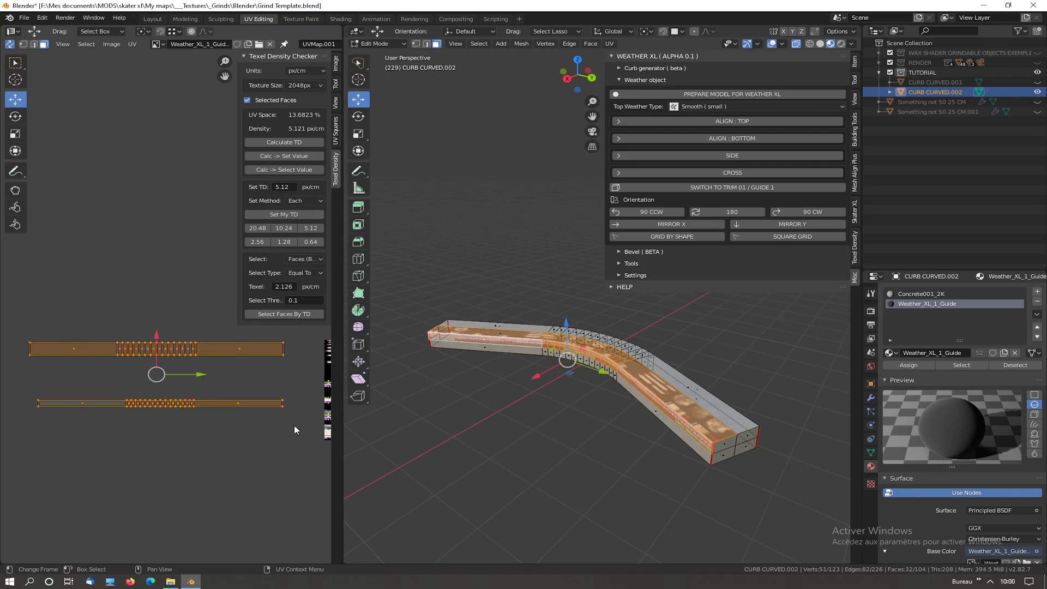
Step: Turn off UV sync selection and snap the top strip's first straight section, both vertex columns, onto the side strip's matching vertices
{"action": "left_click", "coordinate": [10, 44]}
{"action": "left_click", "coordinate": [283, 348]}
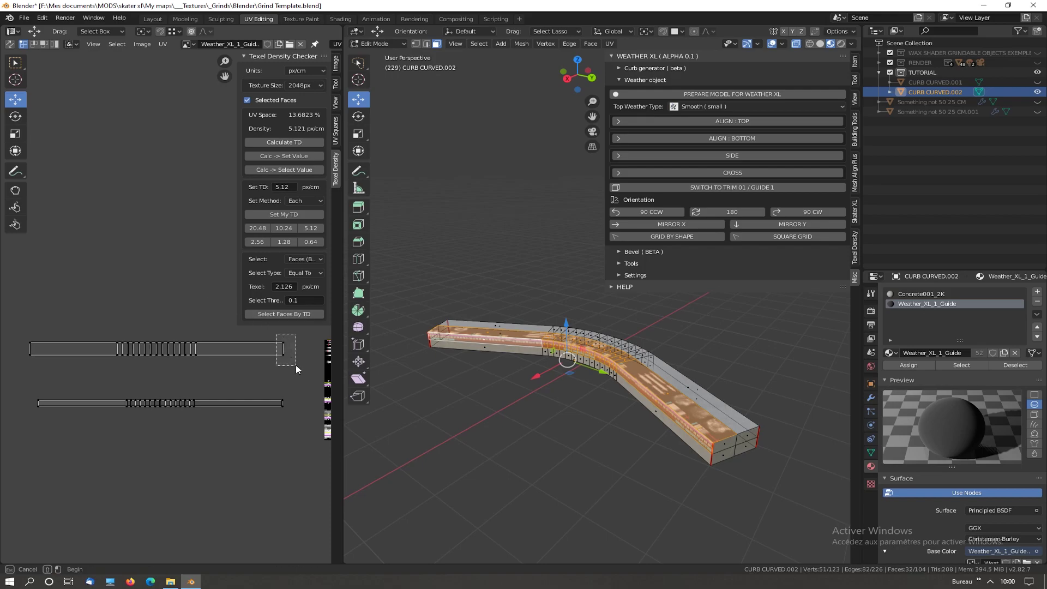
{"action": "left_click", "coordinate": [161, 31]}
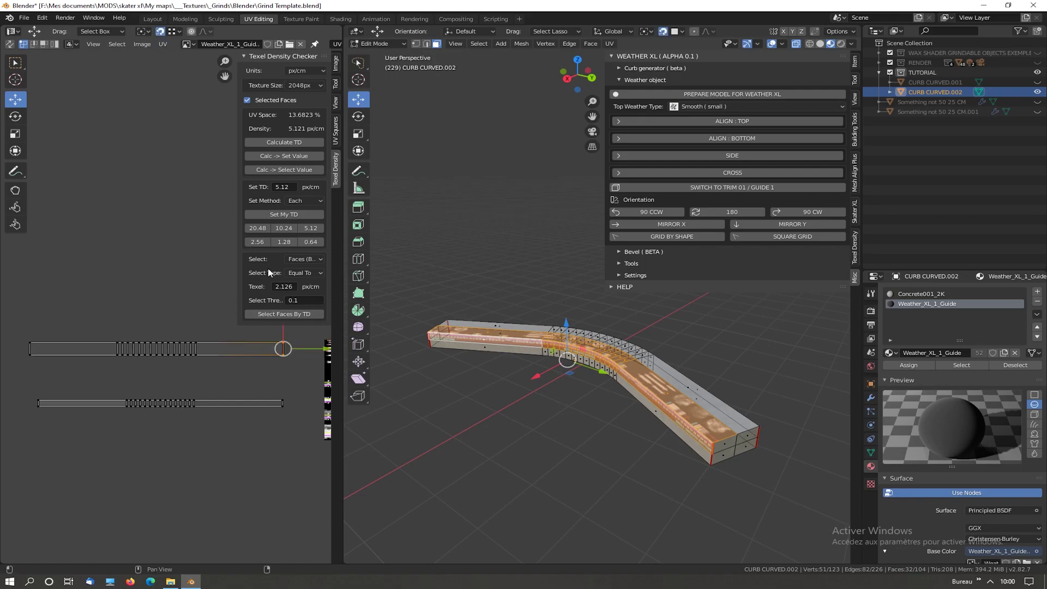
{"action": "left_click_drag", "start_coordinate": [283, 348], "coordinate": [288, 401]}
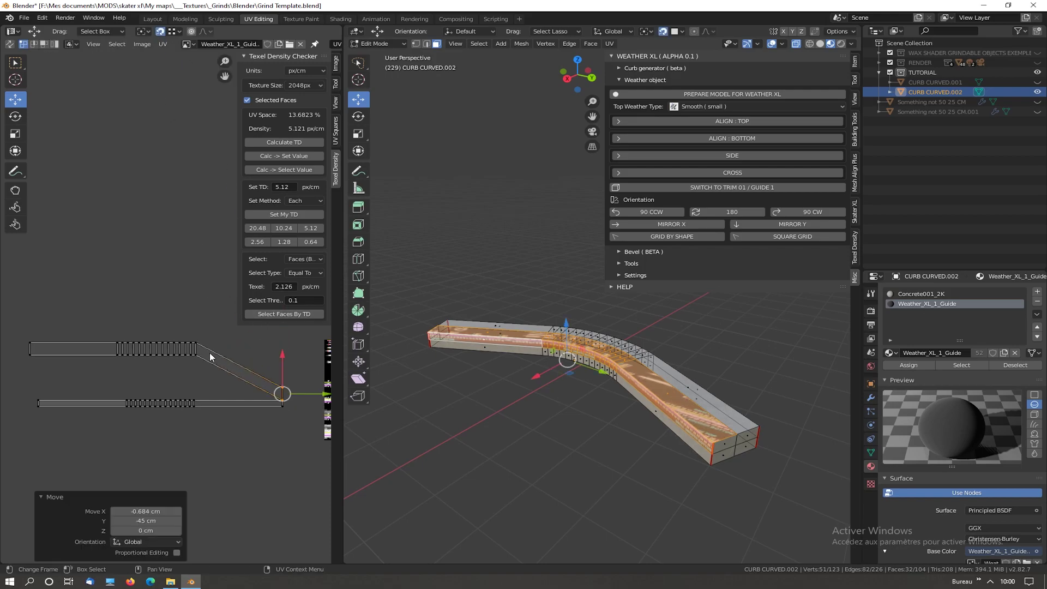
{"action": "left_click_drag", "start_coordinate": [192, 338], "coordinate": [201, 402]}
{"action": "scroll", "coordinate": [178, 377], "scroll_direction": "up", "scroll_amount": 2}
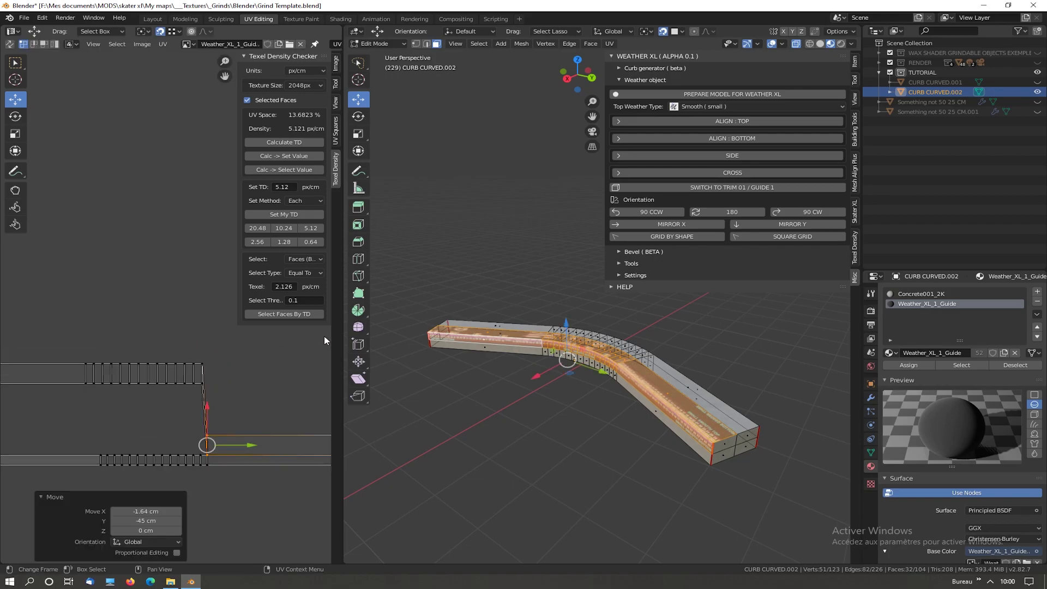
Step: Widen the UV editor and snap the top strip's remaining vertex columns one by one onto the matching vertices of the inner side strip
{"action": "left_click_drag", "start_coordinate": [345, 326], "coordinate": [630, 328]}
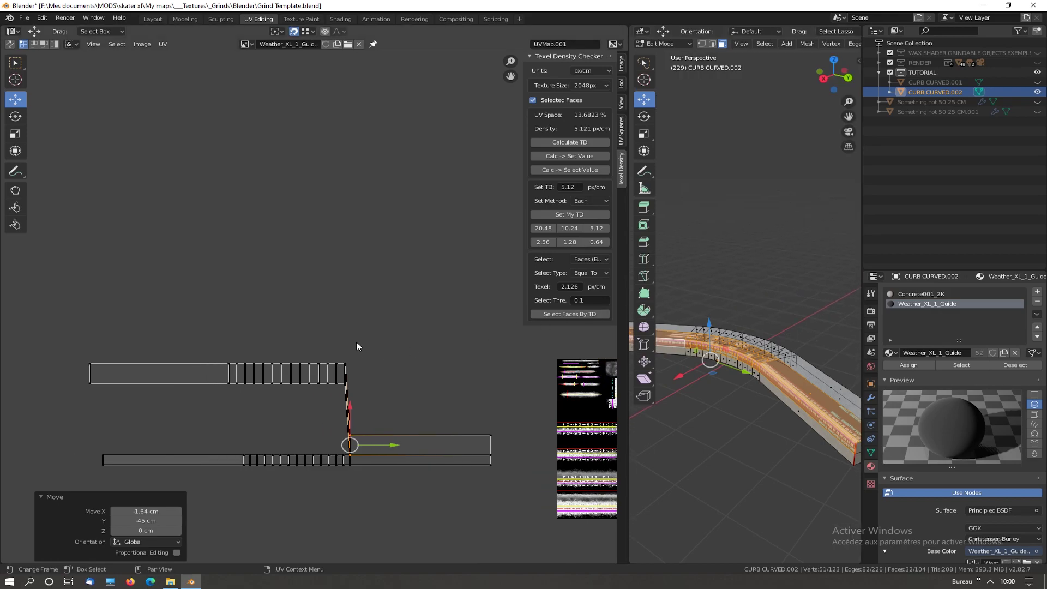
{"action": "left_click_drag", "start_coordinate": [345, 360], "coordinate": [354, 396]}
{"action": "left_click_drag", "start_coordinate": [351, 377], "coordinate": [336, 412]}
{"action": "left_click", "coordinate": [336, 374]}
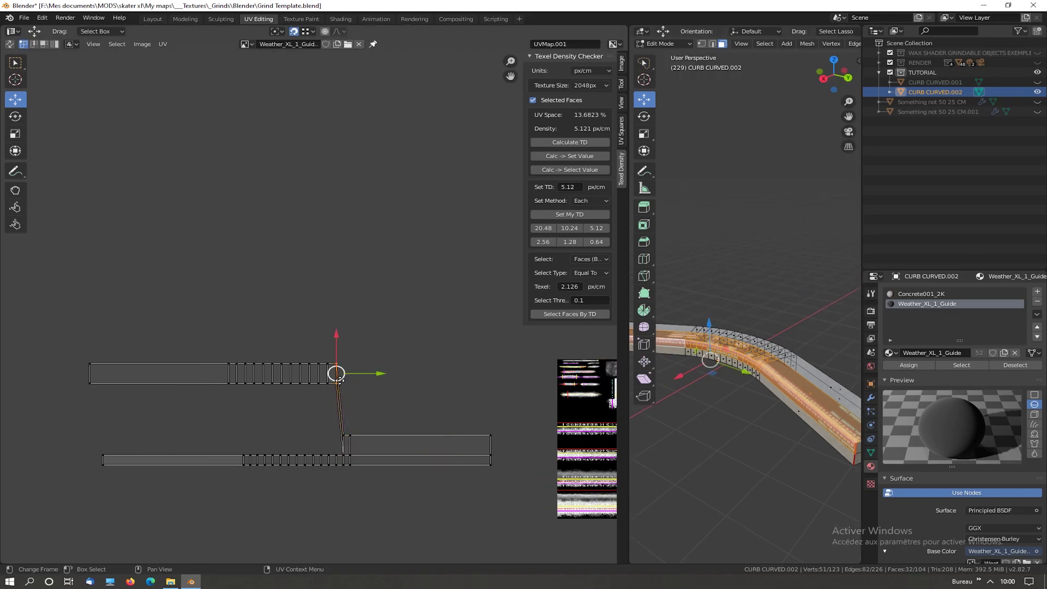
{"action": "key", "text": "g"}
{"action": "left_click_drag", "start_coordinate": [338, 457], "coordinate": [338, 457]}
{"action": "left_click_drag", "start_coordinate": [323, 394], "coordinate": [329, 455]}
{"action": "left_click_drag", "start_coordinate": [313, 394], "coordinate": [335, 347]}
{"action": "left_click_drag", "start_coordinate": [311, 379], "coordinate": [314, 455]}
{"action": "left_click_drag", "start_coordinate": [286, 393], "coordinate": [317, 347]}
{"action": "left_click_drag", "start_coordinate": [293, 379], "coordinate": [307, 348]}
{"action": "left_click_drag", "start_coordinate": [284, 379], "coordinate": [290, 455]}
{"action": "left_click_drag", "start_coordinate": [259, 394], "coordinate": [289, 348]}
{"action": "left_click_drag", "start_coordinate": [266, 380], "coordinate": [281, 348]}
{"action": "left_click_drag", "start_coordinate": [258, 380], "coordinate": [269, 457]}
{"action": "left_click_drag", "start_coordinate": [241, 394], "coordinate": [262, 348]}
{"action": "left_click_drag", "start_coordinate": [240, 380], "coordinate": [254, 457]}
{"action": "left_click_drag", "start_coordinate": [220, 401], "coordinate": [247, 457]}
{"action": "key", "text": "g"}
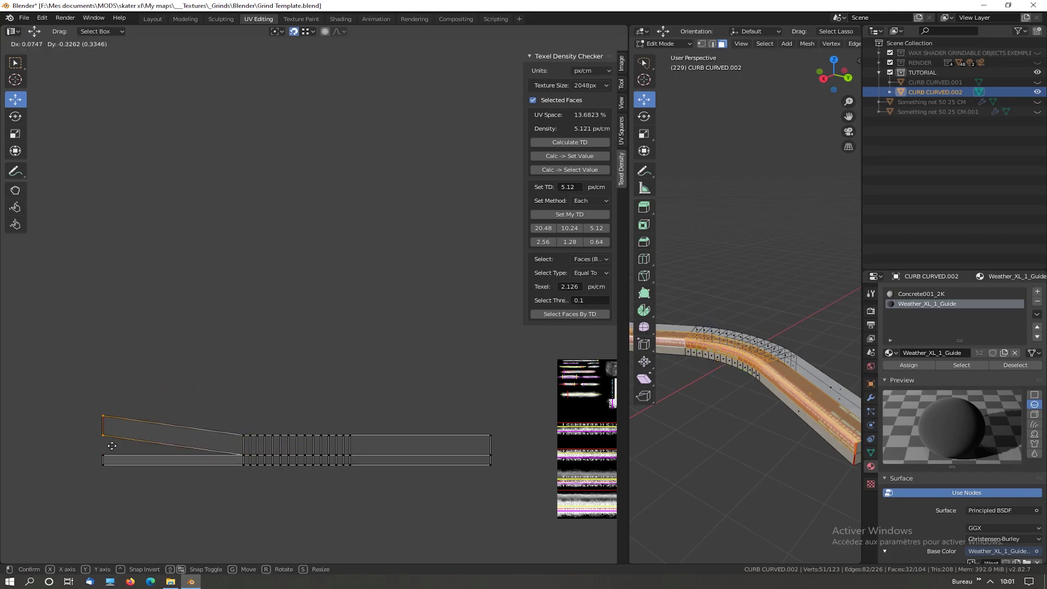
{"action": "left_click", "coordinate": [108, 451]}
Step: Turn UV sync selection back on, inspect the weathering along the inner curved edge and toggle between the trim and guide textures
{"action": "left_click_drag", "start_coordinate": [626, 191], "coordinate": [410, 191]}
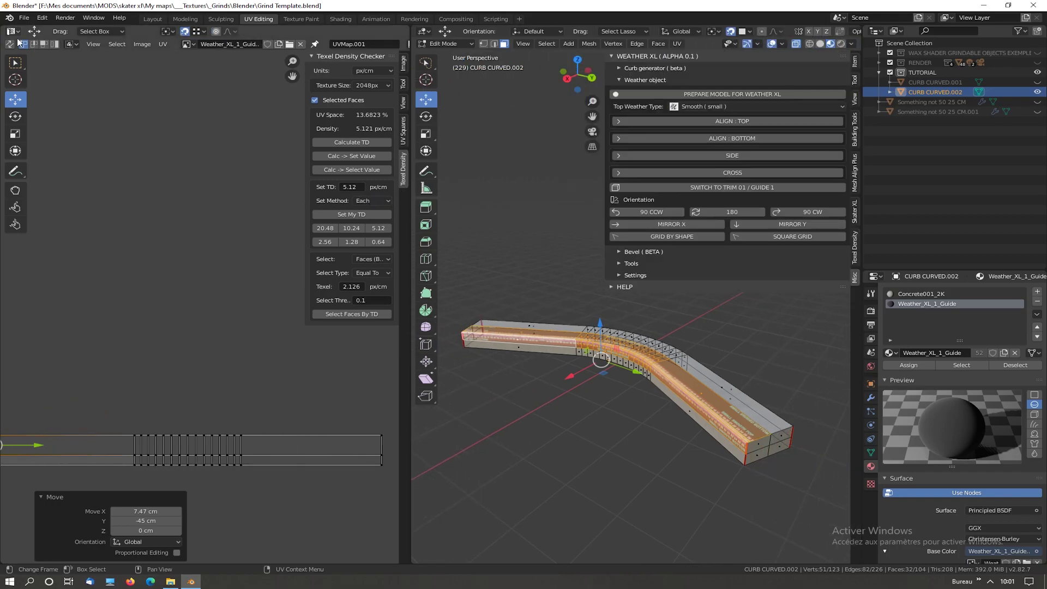
{"action": "left_click", "coordinate": [11, 43]}
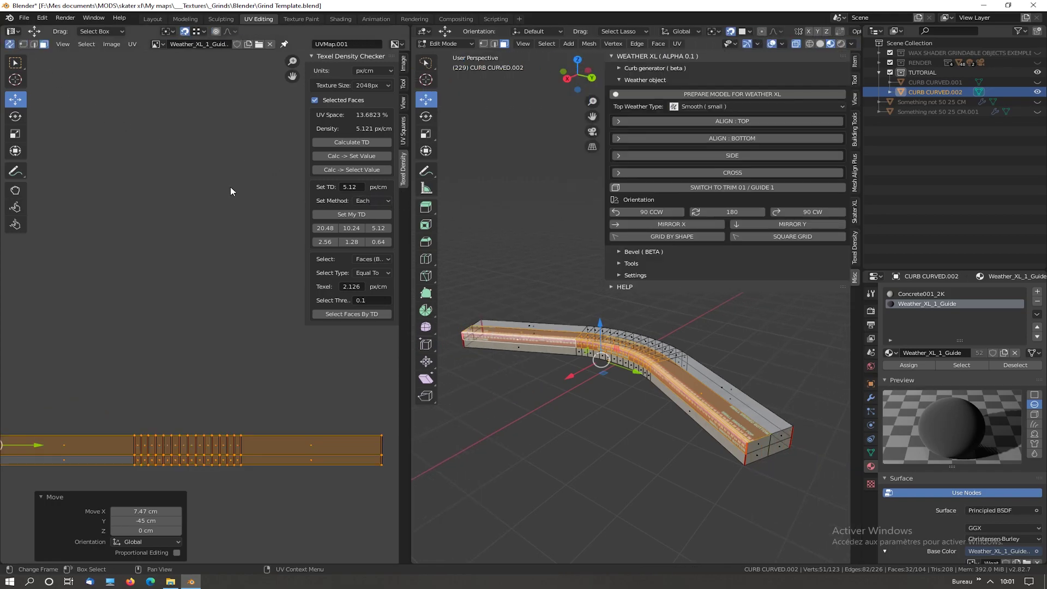
{"action": "left_click", "coordinate": [625, 426]}
{"action": "scroll", "coordinate": [600, 398], "scroll_direction": "up", "scroll_amount": 8}
{"action": "middle_click_drag", "start_coordinate": [573, 375], "coordinate": [453, 177]}
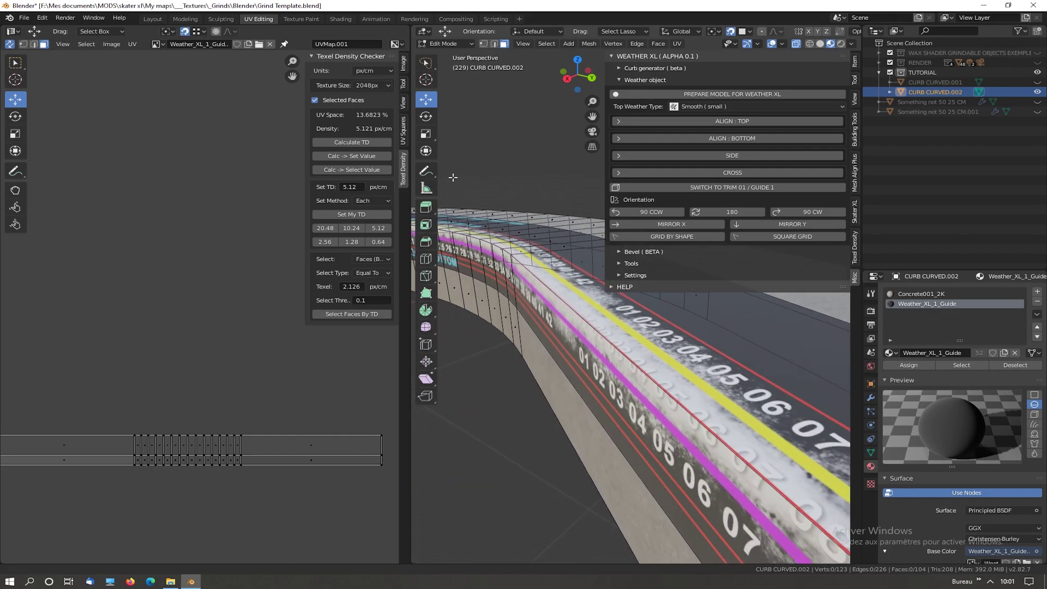
{"action": "scroll", "coordinate": [535, 306], "scroll_direction": "down", "scroll_amount": 6}
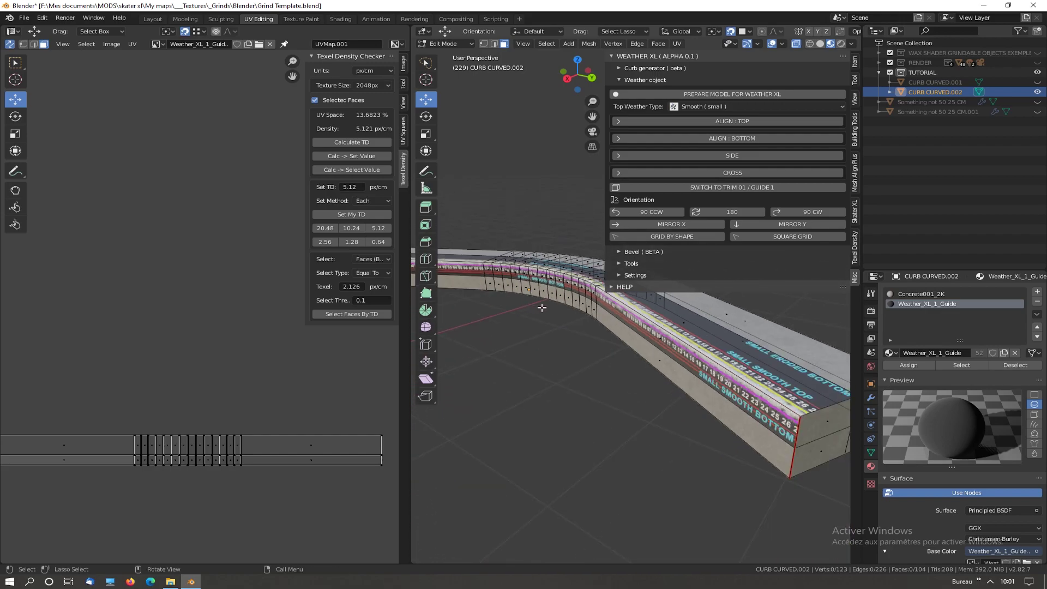
{"action": "left_click_drag", "start_coordinate": [411, 328], "coordinate": [247, 327]}
{"action": "left_click", "coordinate": [713, 189]}
Step: Select the curved curb's outer top strip, unwrap it, grid its UVs by shape and move the island beside the guide image
{"action": "middle_click_drag", "start_coordinate": [573, 306], "coordinate": [491, 354]}
{"action": "left_click", "coordinate": [578, 419]}
{"action": "left_click", "coordinate": [480, 377], "text": "shift"}
{"action": "left_click", "coordinate": [463, 362], "text": "shift"}
{"action": "left_click", "coordinate": [446, 347], "text": "shift"}
{"action": "left_click", "coordinate": [437, 330], "text": "shift"}
{"action": "left_click", "coordinate": [424, 298], "text": "shift"}
{"action": "left_click", "coordinate": [429, 247], "text": "shift"}
{"action": "key", "text": "u"}
{"action": "key", "text": "g"}
{"action": "left_click", "coordinate": [671, 237]}
{"action": "key", "text": "g"}
Step: Mirror the outer top strip's UVs on X and Y to orient them to the guide
{"action": "scroll", "coordinate": [474, 463], "scroll_direction": "up", "scroll_amount": 4}
{"action": "middle_click_drag", "start_coordinate": [475, 463], "coordinate": [519, 365], "text": "shift"}
{"action": "left_click", "coordinate": [660, 224]}
{"action": "left_click", "coordinate": [789, 225]}
{"action": "left_click", "coordinate": [795, 225]}
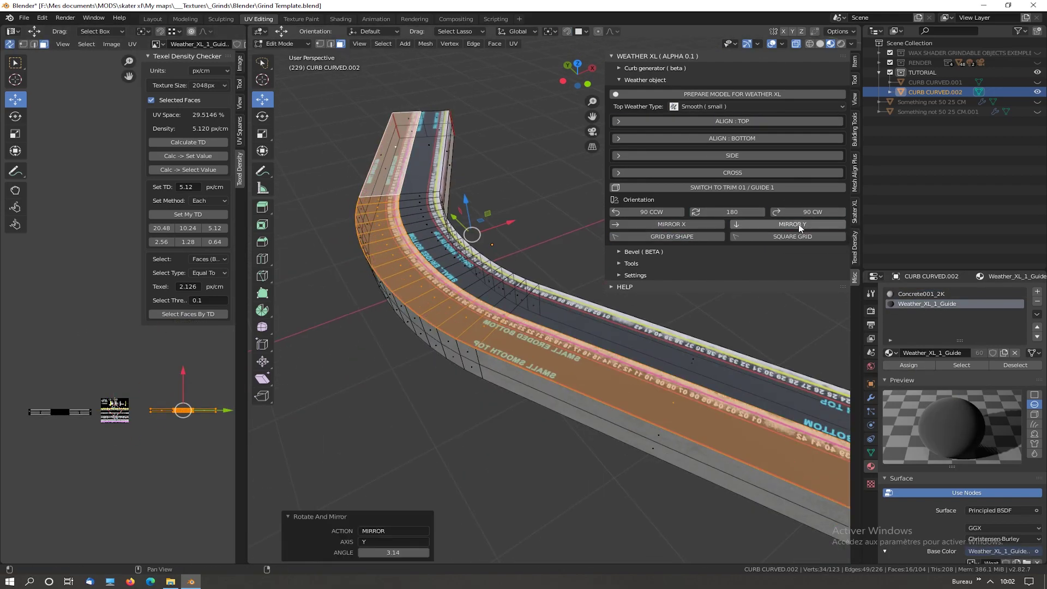
{"action": "left_click", "coordinate": [660, 224]}
{"action": "scroll", "coordinate": [619, 367], "scroll_direction": "down", "scroll_amount": 4}
Step: Apply the guide to the outer upper side faces, grid their UVs by shape and move the island 246 cm along X
{"action": "key", "text": "alt+a"}
{"action": "left_click", "coordinate": [619, 367]}
{"action": "middle_click_drag", "start_coordinate": [620, 367], "coordinate": [566, 364]}
{"action": "left_click", "coordinate": [395, 344], "text": "shift"}
{"action": "left_click", "coordinate": [305, 313], "text": "shift"}
{"action": "left_click", "coordinate": [927, 304]}
{"action": "left_click", "coordinate": [672, 236]}
{"action": "left_click_drag", "start_coordinate": [247, 354], "coordinate": [528, 354]}
{"action": "scroll", "coordinate": [164, 403], "scroll_direction": "up", "scroll_amount": 6}
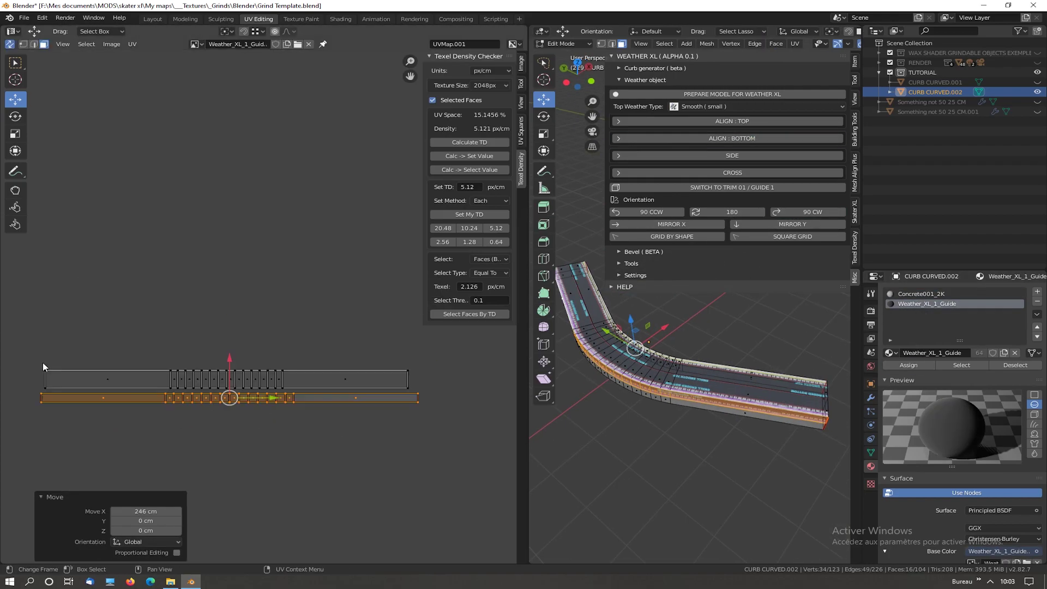
Step: Snap the outer top strip's UV vertex columns one after another onto the matching vertices of the outer side strip
{"action": "left_click", "coordinate": [627, 357], "text": "alt+shift"}
{"action": "left_click_drag", "start_coordinate": [401, 194], "coordinate": [417, 229]}
{"action": "key", "text": "g"}
{"action": "key", "text": "g"}
{"action": "left_click_drag", "start_coordinate": [278, 193], "coordinate": [264, 223]}
{"action": "left_click", "coordinate": [304, 394]}
{"action": "key", "text": "g"}
{"action": "left_click", "coordinate": [258, 394]}
{"action": "left_click_drag", "start_coordinate": [215, 194], "coordinate": [224, 223]}
{"action": "key", "text": "g"}
{"action": "key", "text": "g"}
{"action": "left_click", "coordinate": [210, 393]}
{"action": "key", "text": "ctrl+z"}
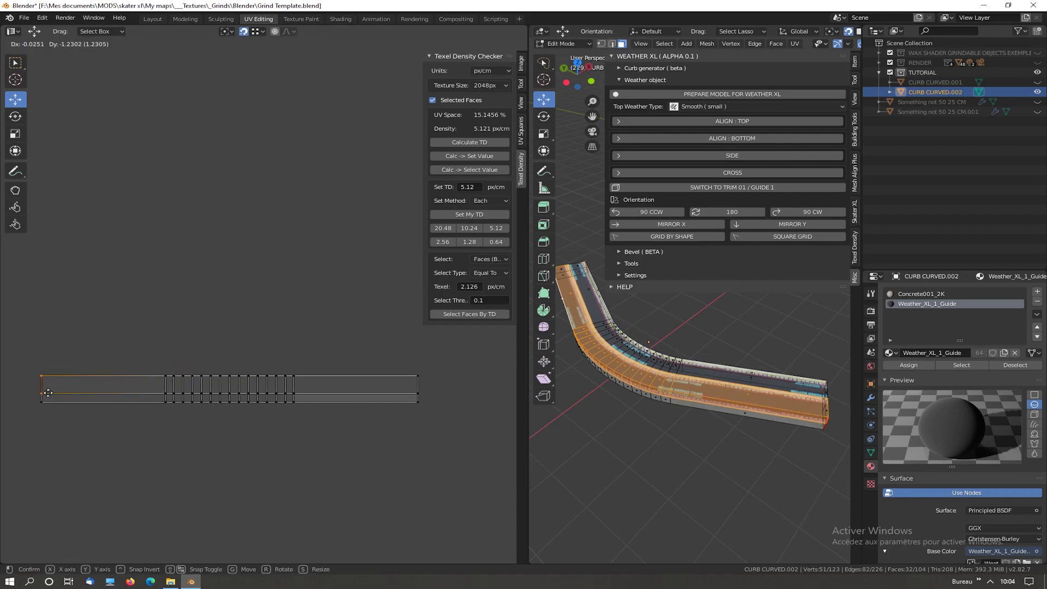
{"action": "key", "text": "ctrl+z"}
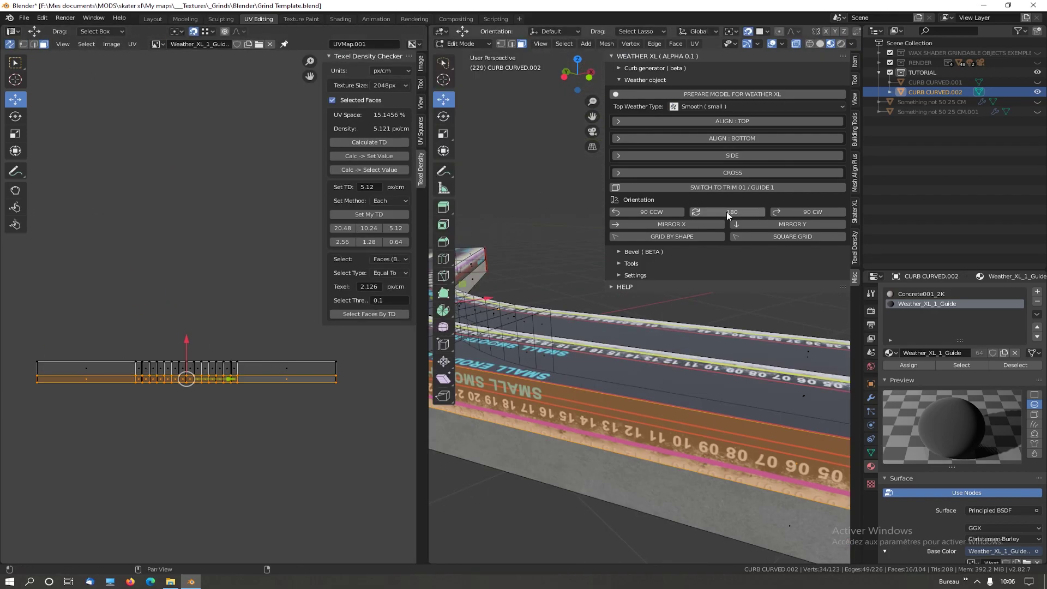
Step: Rotate the outer side strip's UVs 180° and check the guide along the curved curb's outer edge
{"action": "left_click", "coordinate": [374, 369]}
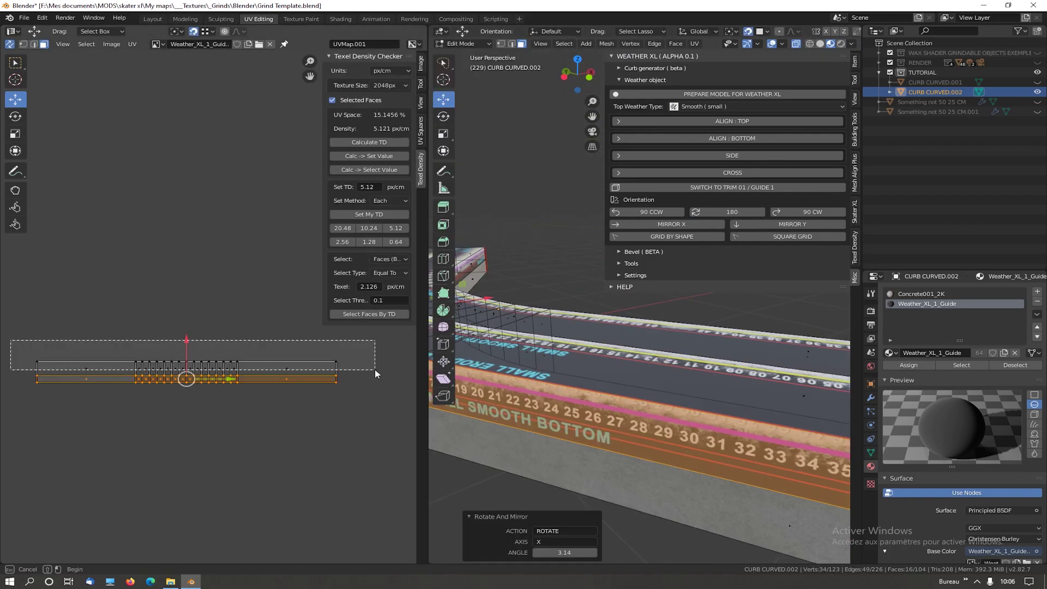
{"action": "middle_click_drag", "start_coordinate": [382, 360], "coordinate": [642, 327]}
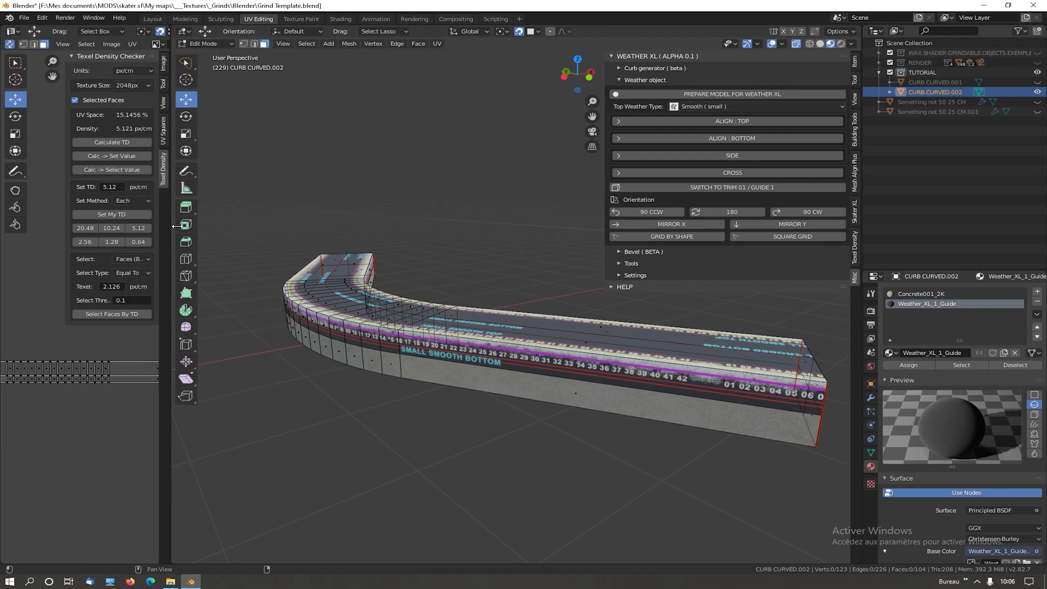
Step: Switch the curved curb from the guide to the weathered trim and look over its edges and end
{"action": "middle_click_drag", "start_coordinate": [423, 231], "coordinate": [413, 238]}
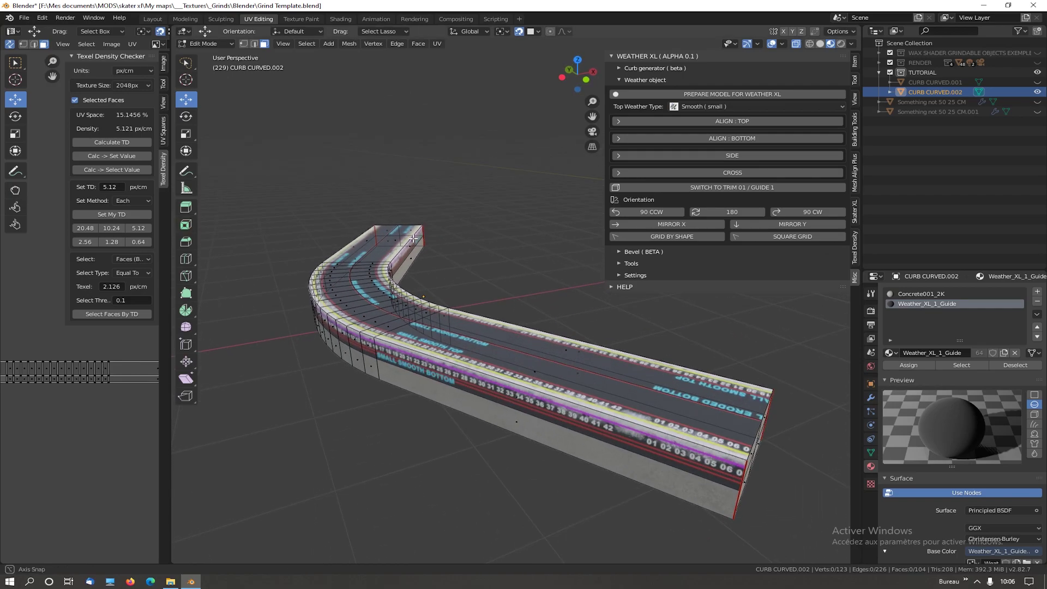
{"action": "left_click", "coordinate": [728, 187]}
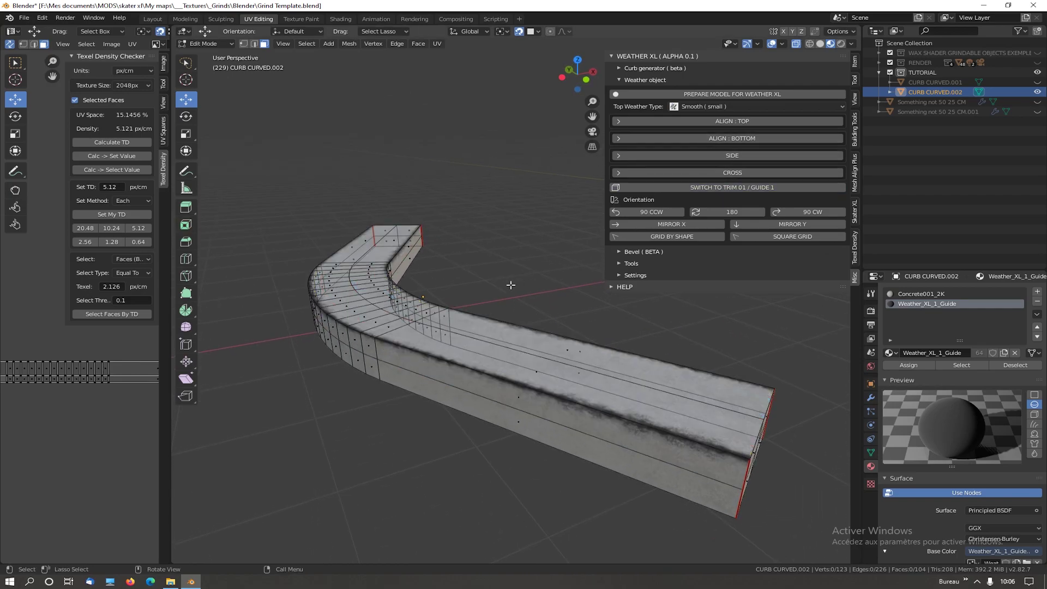
{"action": "middle_click_drag", "start_coordinate": [511, 285], "coordinate": [475, 274]}
Step: Map the two upper faces of the straight end as Side and assign them the Concrete001_2k + Weather_XL_1 material
{"action": "left_click", "coordinate": [532, 419]}
{"action": "left_click", "coordinate": [720, 156]}
{"action": "left_click", "coordinate": [603, 402], "text": "shift"}
{"action": "left_click", "coordinate": [927, 303]}
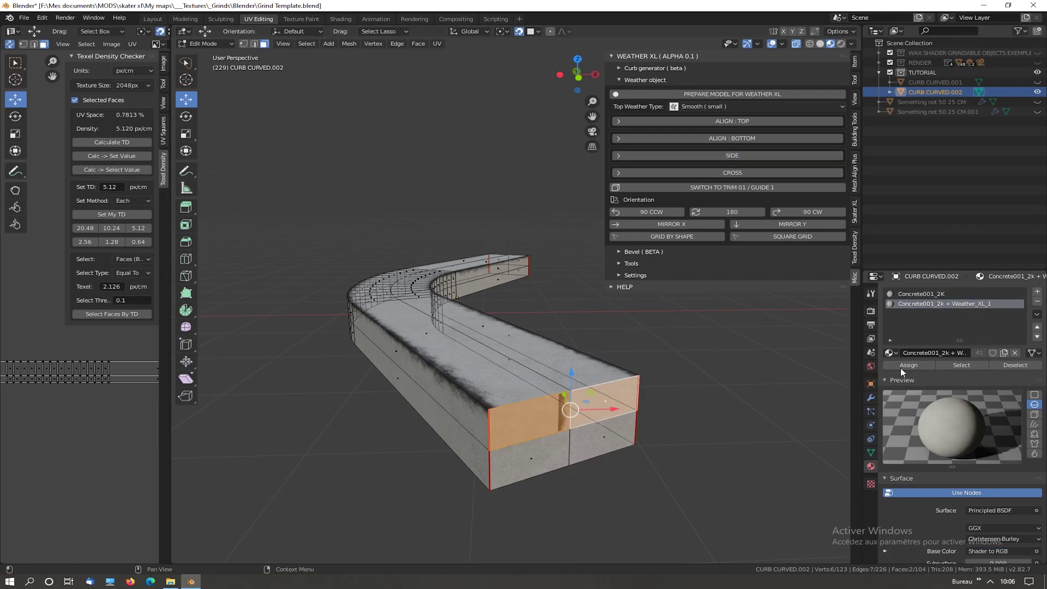
{"action": "left_click", "coordinate": [902, 366]}
Step: Show the guide and rotate the UVs of each upper end face to line up with the curb's edge strips
{"action": "left_click", "coordinate": [732, 187]}
{"action": "left_click", "coordinate": [531, 419]}
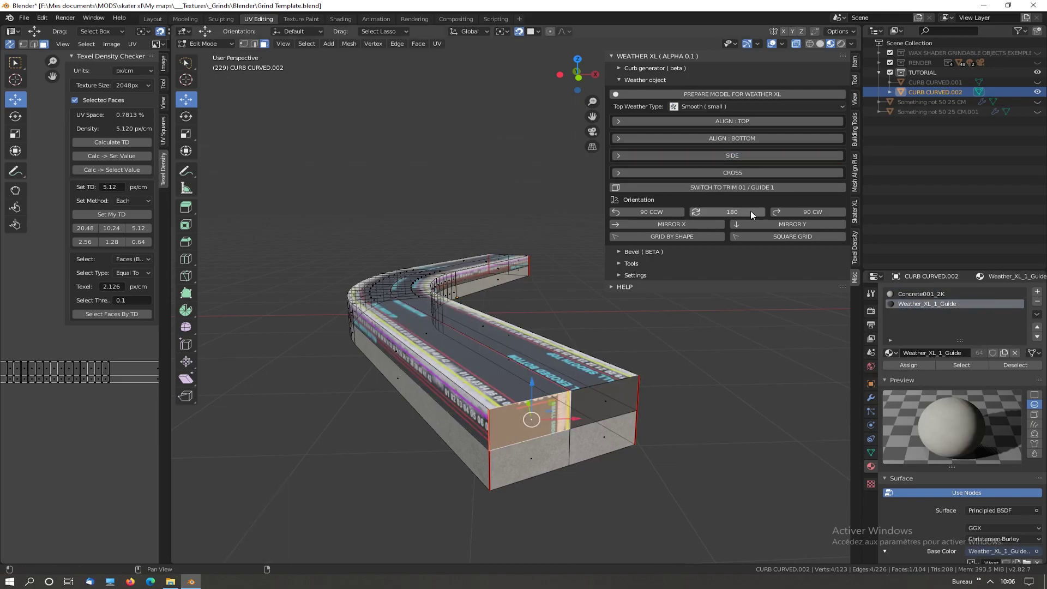
{"action": "left_click", "coordinate": [751, 211]}
{"action": "left_click", "coordinate": [605, 402]}
{"action": "left_click", "coordinate": [785, 211]}
Step: Assign the Weather_XL_1_Guide material to the two upper faces of the curb's other end and mirror the UVs on Y
{"action": "middle_click_drag", "start_coordinate": [518, 349], "coordinate": [682, 338]}
{"action": "left_click", "coordinate": [420, 384]}
{"action": "left_click", "coordinate": [565, 401], "text": "shift"}
{"action": "left_click", "coordinate": [907, 304]}
{"action": "left_click", "coordinate": [908, 366]}
{"action": "left_click", "coordinate": [421, 384]}
{"action": "left_click", "coordinate": [565, 401]}
{"action": "left_click", "coordinate": [788, 224]}
Step: Switch the curved curb back to the weathered trim, leave Edit Mode and inspect the finished curb
{"action": "middle_click_drag", "start_coordinate": [524, 262], "coordinate": [467, 281]}
{"action": "left_click", "coordinate": [467, 280]}
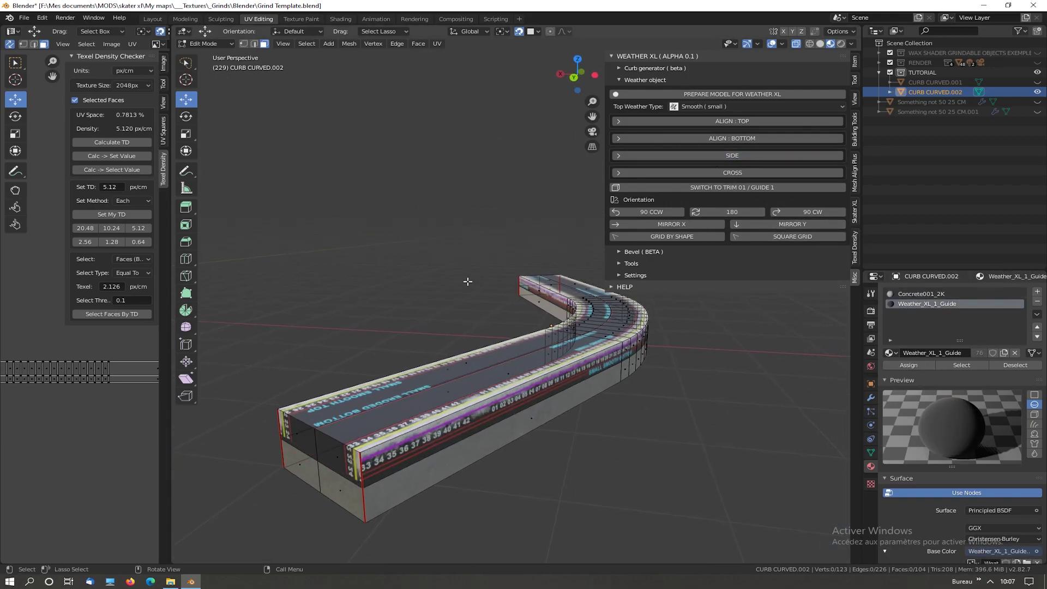
{"action": "left_click", "coordinate": [728, 187]}
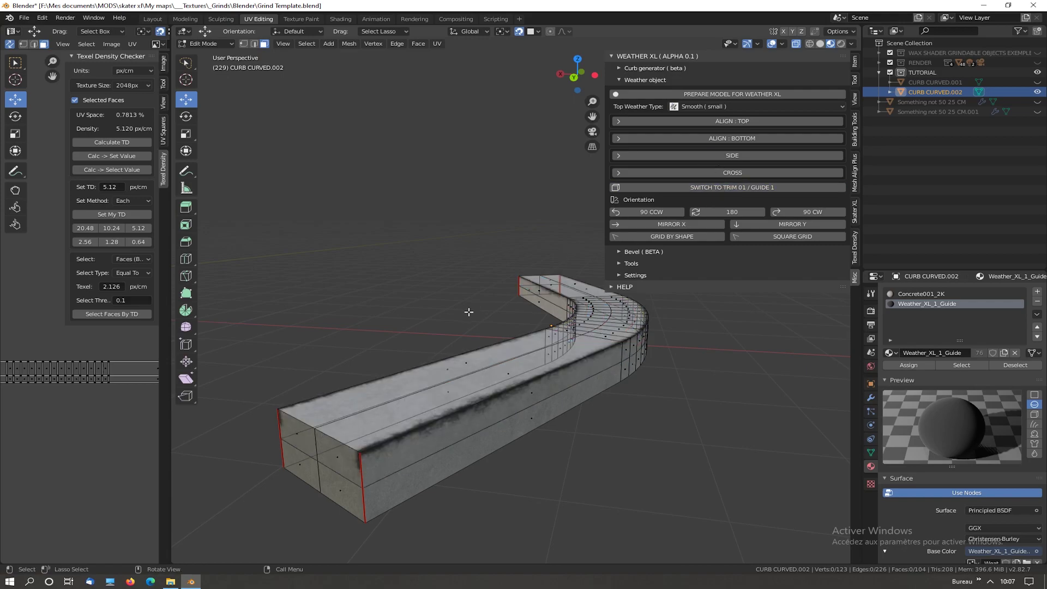
{"action": "key", "text": "Tab"}
{"action": "mouse_move", "coordinate": [465, 307]}
{"action": "middle_mouse_down"}
{"action": "mouse_move", "coordinate": [205, 310]}
{"action": "mouse_move", "coordinate": [465, 311]}
{"action": "middle_mouse_up"}
{"action": "left_click", "coordinate": [611, 57]}
{"action": "scroll", "coordinate": [658, 267], "scroll_direction": "down", "scroll_amount": 3}
{"action": "middle_click_drag", "start_coordinate": [658, 271], "coordinate": [735, 295]}
{"action": "left_click", "coordinate": [691, 254]}
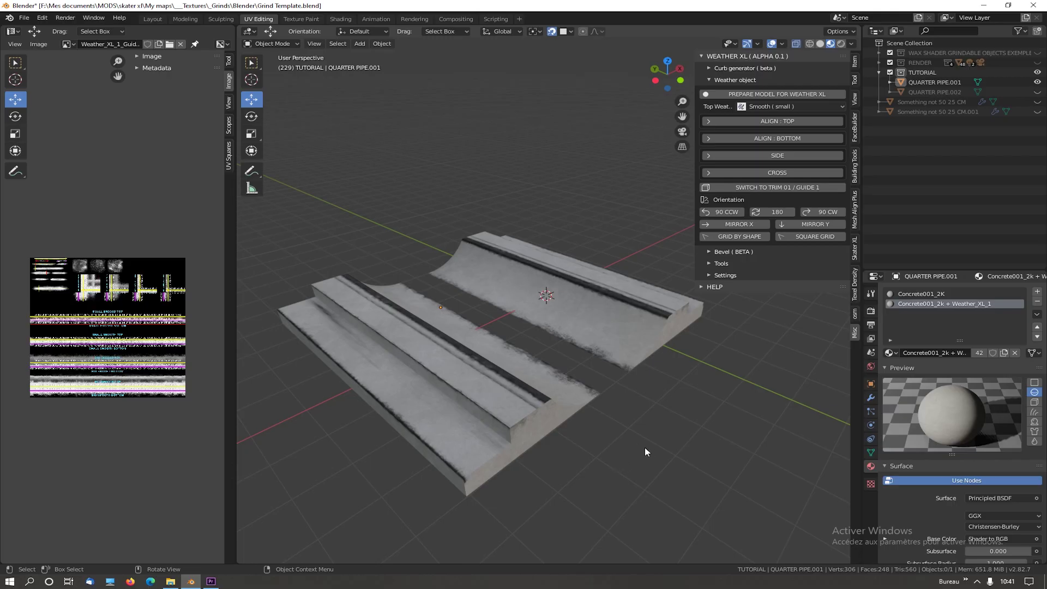
Step: Hide QUARTER PIPE.001, show QUARTER PIPE.002 and open it in Edit Mode
{"action": "left_click", "coordinate": [931, 92]}
{"action": "left_click", "coordinate": [1037, 83]}
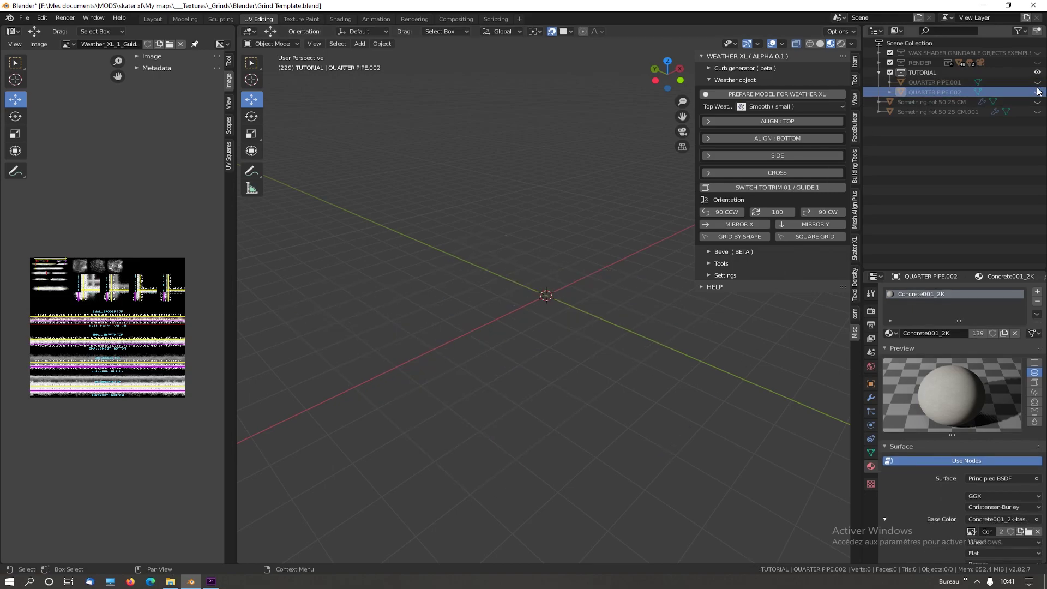
{"action": "left_click", "coordinate": [1037, 92]}
{"action": "left_click", "coordinate": [591, 289]}
{"action": "key", "text": "Tab"}
Step: Lasso-select all coping faces and the adjoining deck strip along one quarter pipe's top edge
{"action": "scroll", "coordinate": [591, 295], "scroll_direction": "up", "scroll_amount": 4}
{"action": "key", "text": "w"}
{"action": "mouse_move", "coordinate": [589, 314]}
{"action": "middle_mouse_down"}
{"action": "mouse_move", "coordinate": [529, 319]}
{"action": "mouse_move", "coordinate": [550, 341]}
{"action": "middle_mouse_up"}
{"action": "left_click_drag", "start_coordinate": [682, 386], "coordinate": [676, 440], "text": "shift"}
{"action": "left_click_drag", "start_coordinate": [605, 294], "coordinate": [572, 322], "text": "shift"}
{"action": "left_click_drag", "start_coordinate": [574, 257], "coordinate": [547, 281], "text": "shift"}
{"action": "left_click_drag", "start_coordinate": [536, 219], "coordinate": [514, 231], "text": "shift"}
{"action": "mouse_move", "coordinate": [507, 163]}
{"action": "left_mouse_down", "text": "shift"}
{"action": "mouse_move", "coordinate": [486, 174]}
{"action": "mouse_move", "coordinate": [493, 185]}
{"action": "left_mouse_up", "text": "shift"}
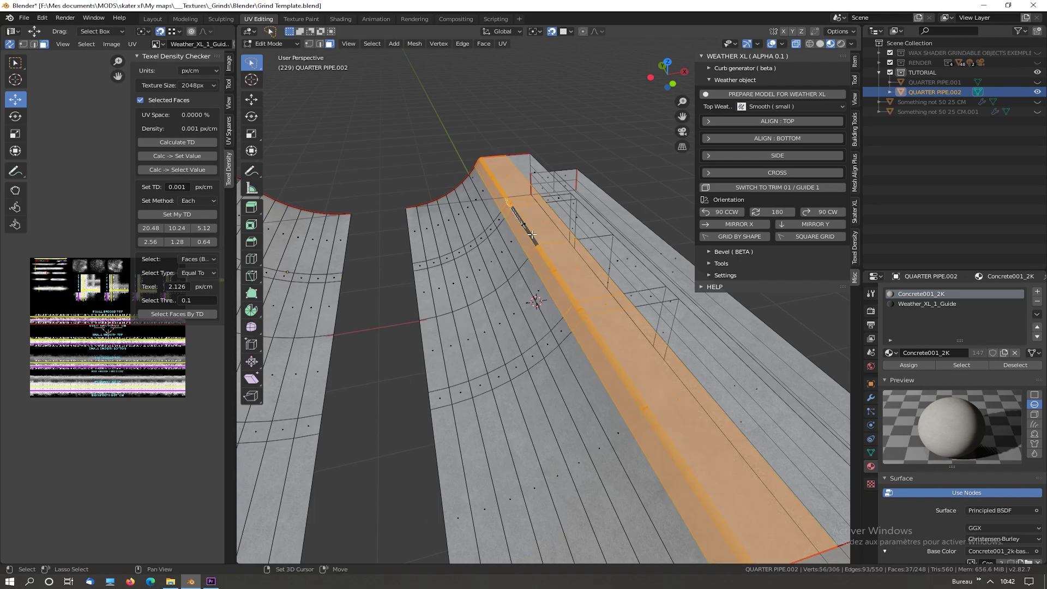
{"action": "left_click_drag", "start_coordinate": [534, 219], "coordinate": [515, 229], "text": "shift"}
{"action": "scroll", "coordinate": [518, 234], "scroll_direction": "down", "scroll_amount": 2}
Step: Assign Weather_XL_1_Guide to the coping strip, align it as Top, and rotate its UVs 90° clockwise and 180°
{"action": "left_click_drag", "start_coordinate": [236, 256], "coordinate": [400, 256]}
{"action": "left_click", "coordinate": [927, 304]}
{"action": "left_click", "coordinate": [908, 365]}
{"action": "left_click", "coordinate": [777, 124]}
{"action": "left_click", "coordinate": [821, 213]}
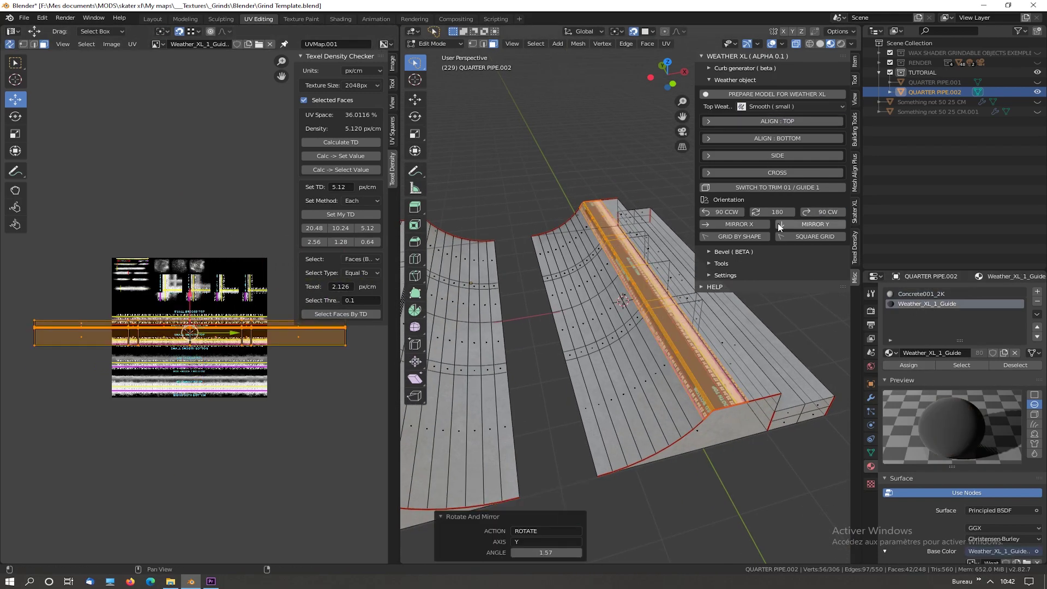
{"action": "scroll", "coordinate": [641, 297], "scroll_direction": "up", "scroll_amount": 4}
{"action": "left_click", "coordinate": [777, 212]}
Step: Move the coping strip's UV island -18.9 cm along Y onto the big eroded strips of the guide
{"action": "scroll", "coordinate": [207, 353], "scroll_direction": "up", "scroll_amount": 5}
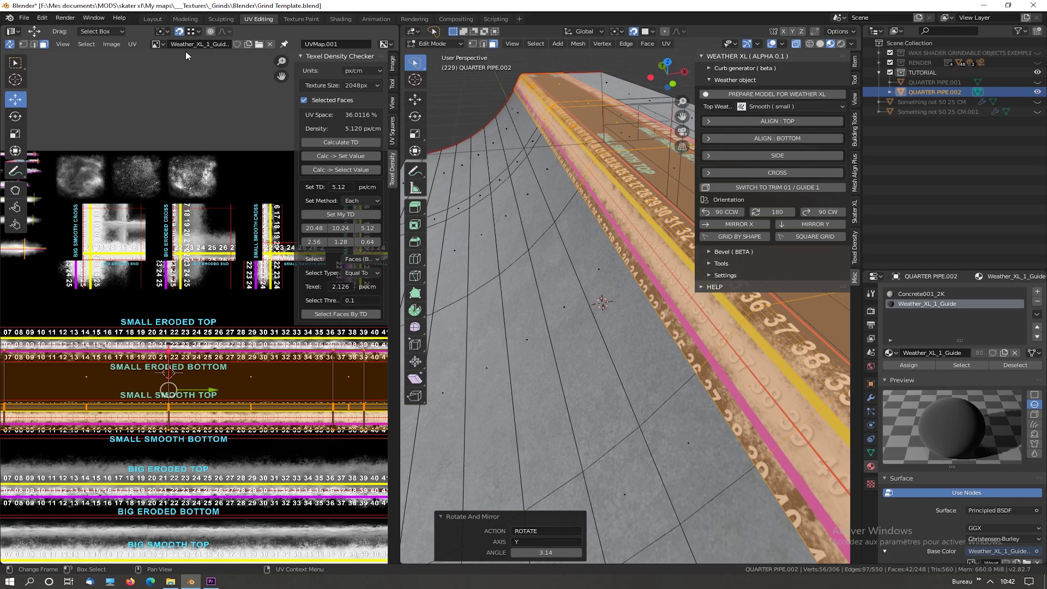
{"action": "key", "text": "g"}
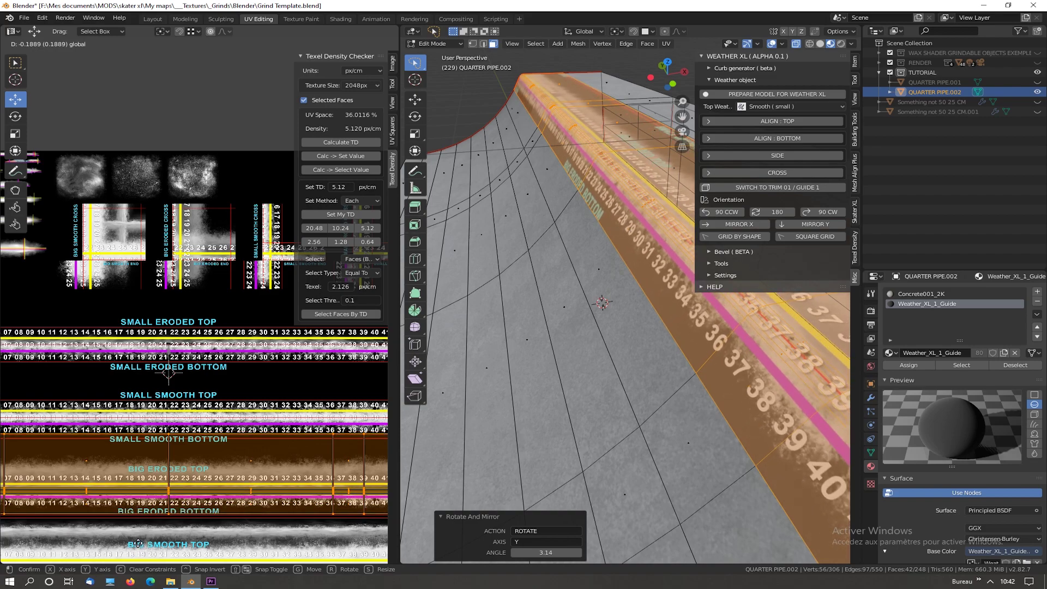
{"action": "left_click", "coordinate": [139, 544]}
{"action": "scroll", "coordinate": [531, 318], "scroll_direction": "down", "scroll_amount": 5}
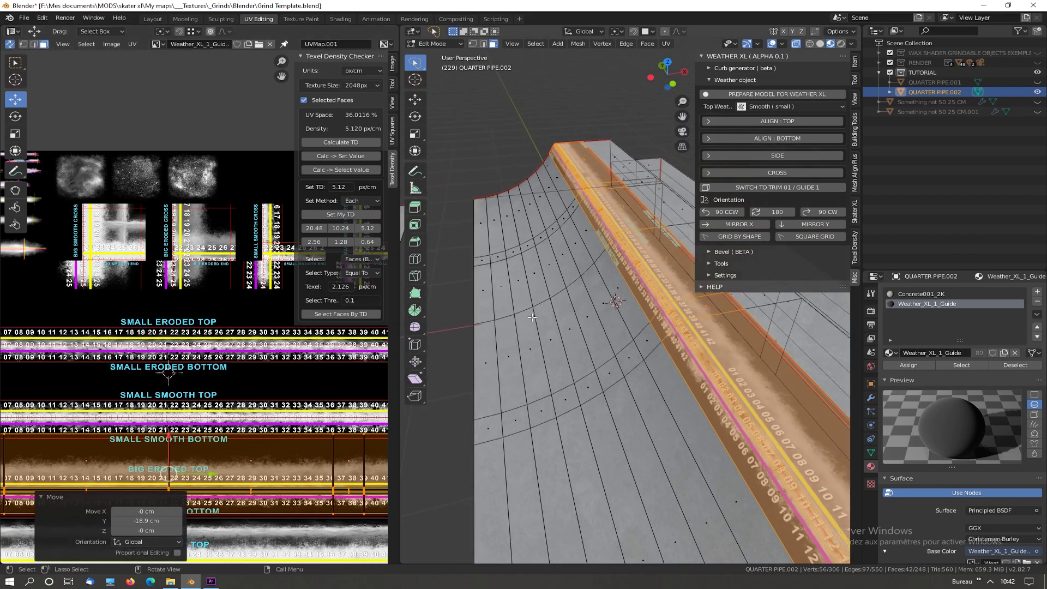
Step: Toggle UV snapping and move the opposite coping strip's UV island down toward the big weathering strips
{"action": "scroll", "coordinate": [531, 317], "scroll_direction": "down", "scroll_amount": 3}
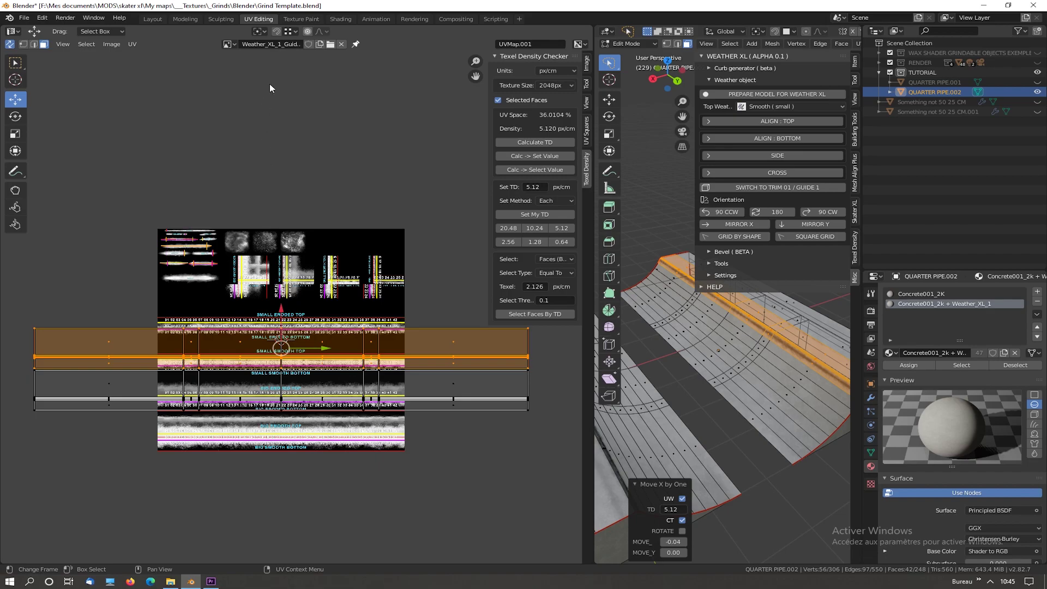
{"action": "left_click", "coordinate": [278, 32]}
{"action": "left_click_drag", "start_coordinate": [281, 347], "coordinate": [311, 434]}
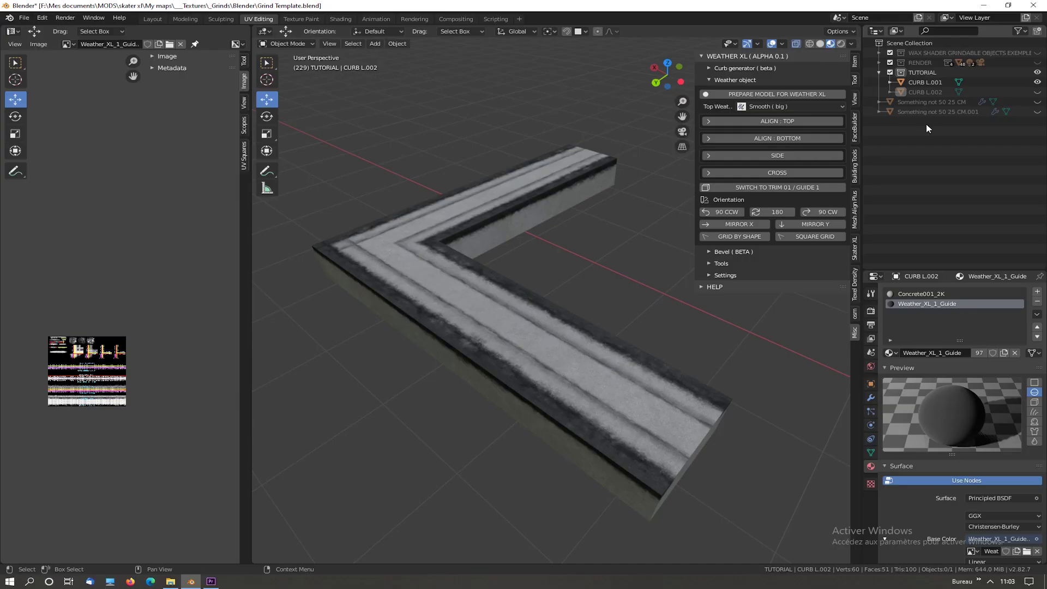
Step: Hide CURB L.001, show CURB L.002 and open it in Edit Mode
{"action": "left_click", "coordinate": [1037, 82]}
{"action": "left_click", "coordinate": [1037, 92]}
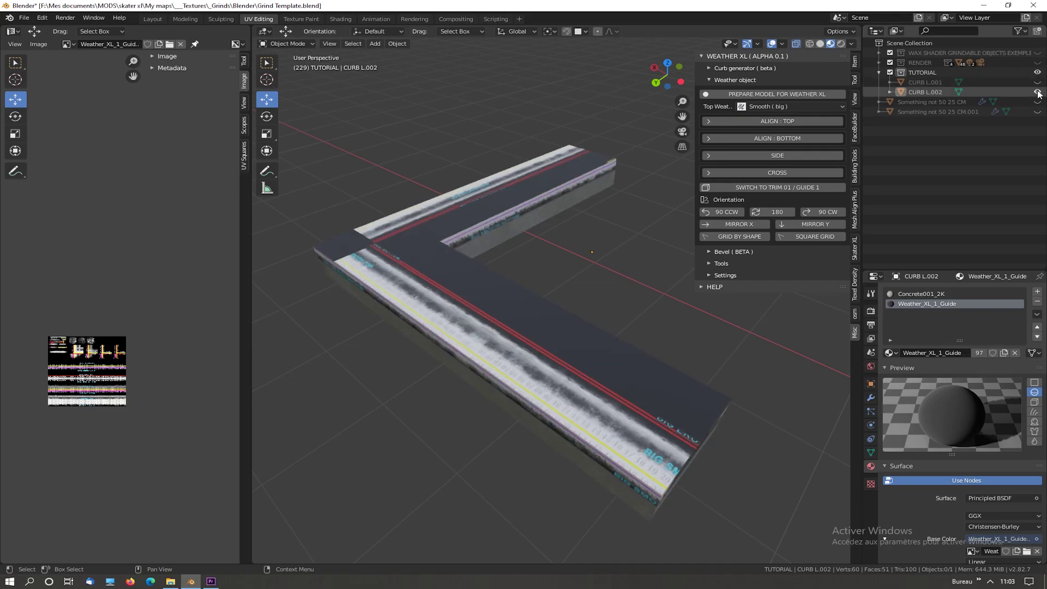
{"action": "left_click", "coordinate": [398, 288]}
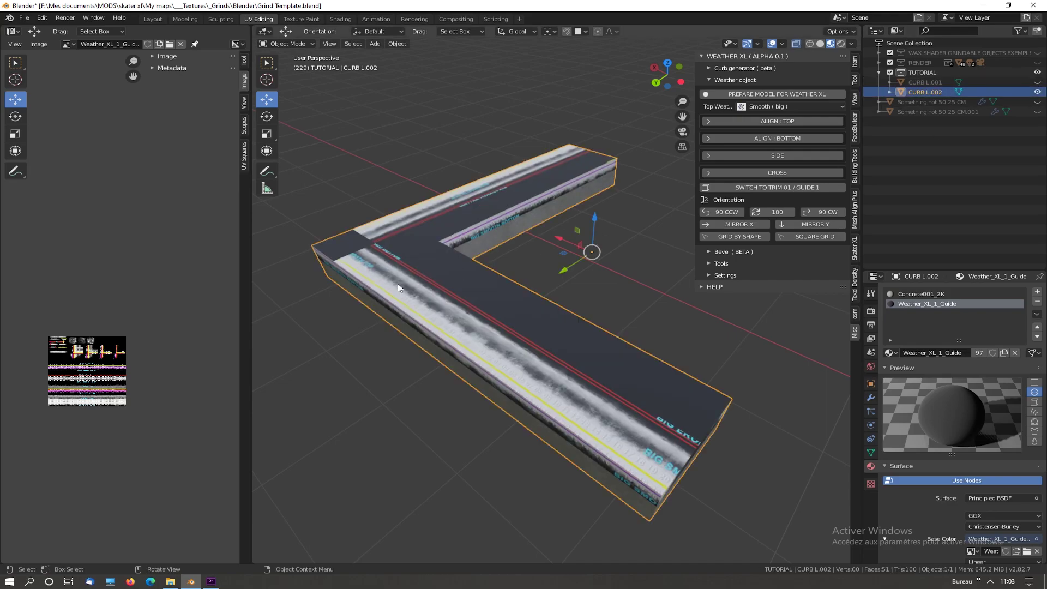
{"action": "key", "text": "Tab"}
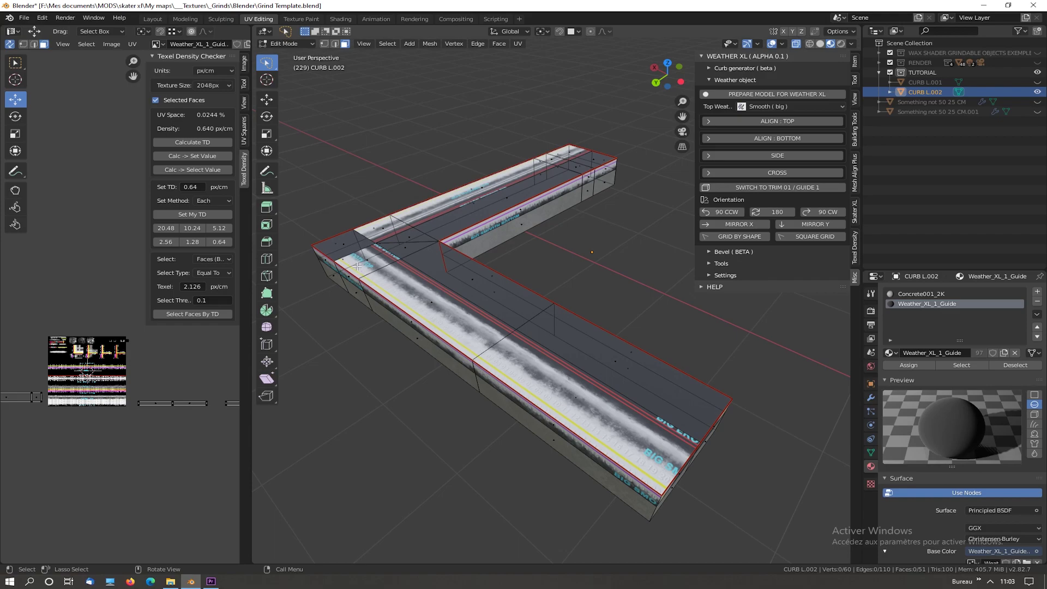
Step: Select the outer top corner face of the L curb and map it to the Cross region of the guide
{"action": "left_click", "coordinate": [351, 245]}
{"action": "key", "text": "KP_Decimal"}
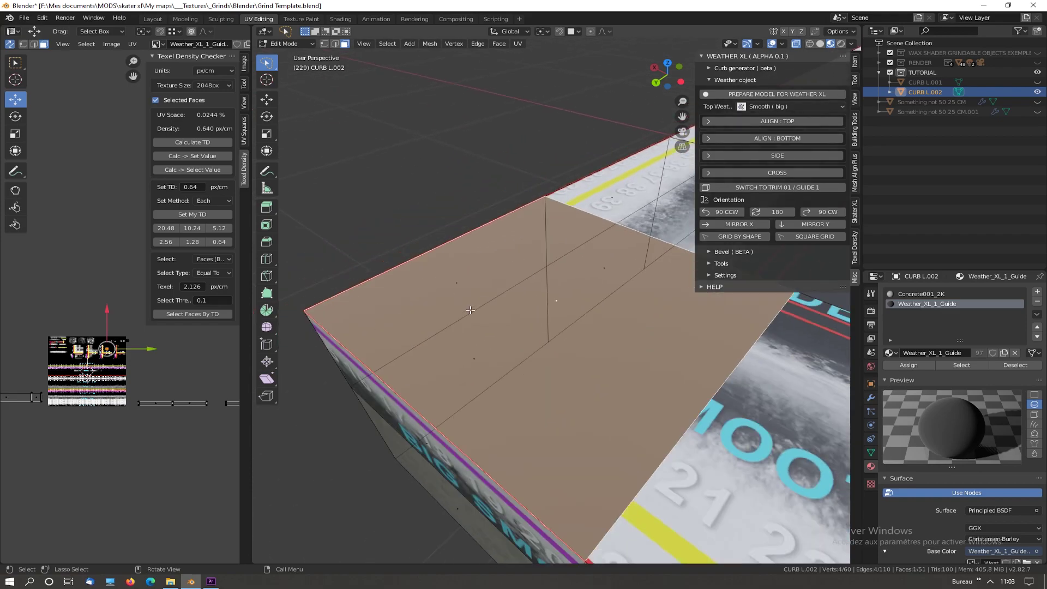
{"action": "left_click", "coordinate": [776, 172]}
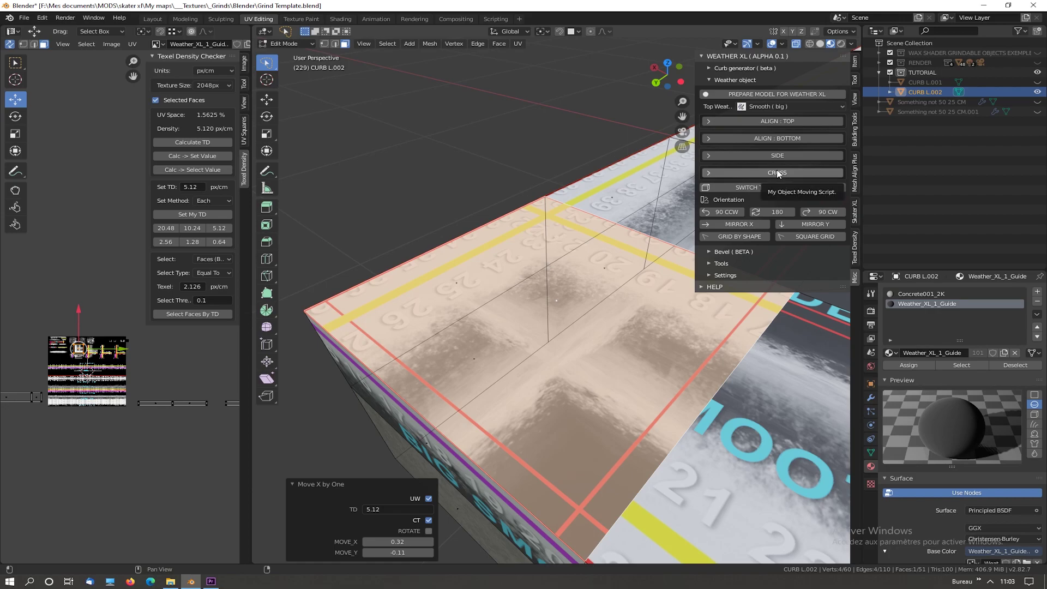
Step: Rotate the corner face's UVs counterclockwise in 90° steps until its yellow lines meet those of both outer edges
{"action": "middle_click_drag", "start_coordinate": [615, 216], "coordinate": [594, 235]}
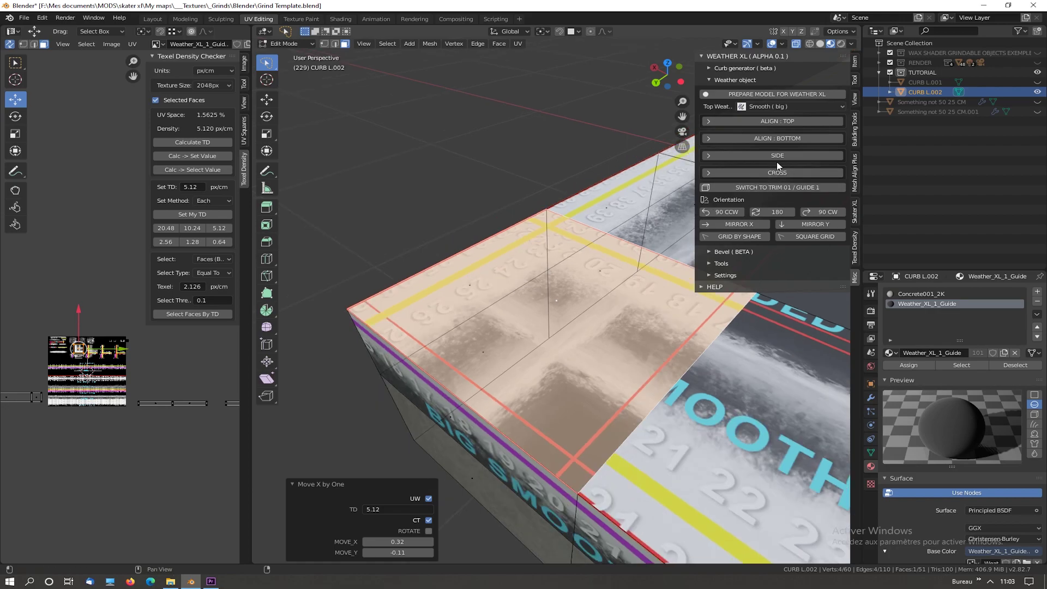
{"action": "left_click", "coordinate": [759, 212]}
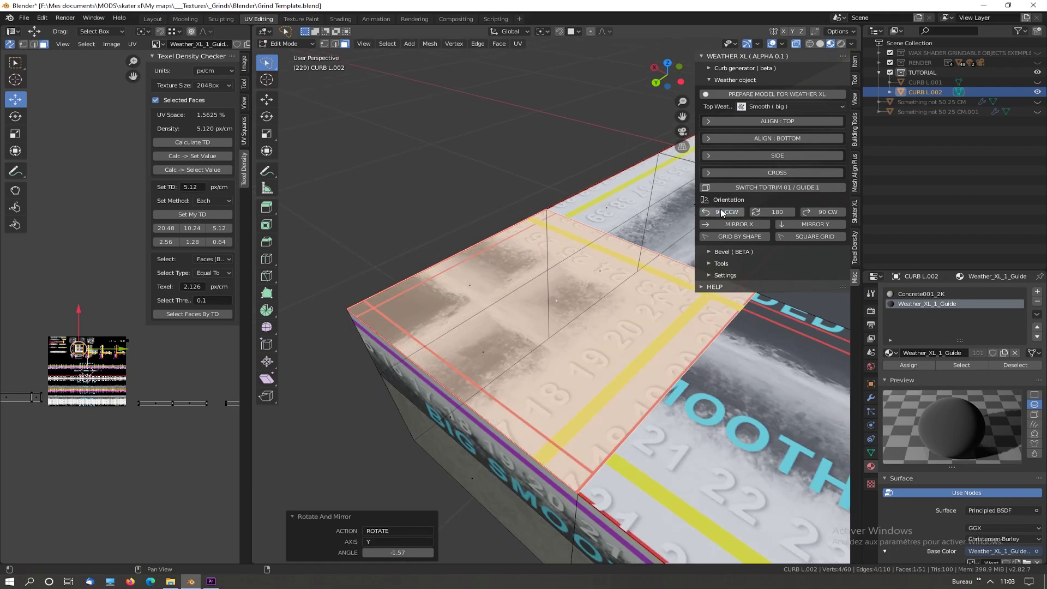
{"action": "left_click", "coordinate": [721, 211]}
{"action": "left_click", "coordinate": [721, 212]}
{"action": "scroll", "coordinate": [388, 214], "scroll_direction": "down", "scroll_amount": 2}
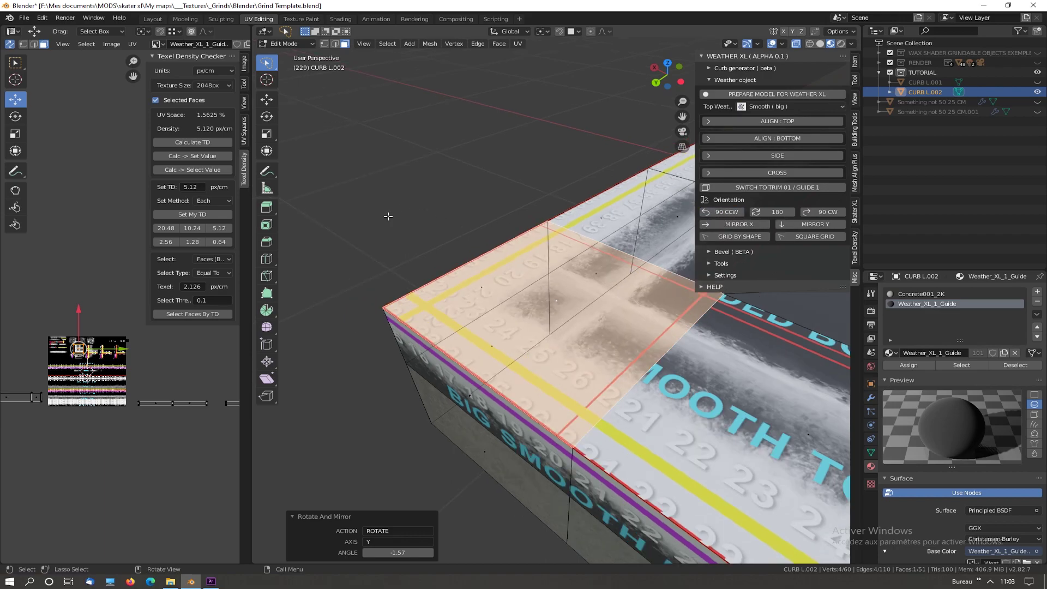
Step: Switch the L curb to the weathered trim, deselect everything and check the outer corner's transition
{"action": "left_click", "coordinate": [764, 188]}
{"action": "middle_click_drag", "start_coordinate": [434, 211], "coordinate": [469, 210]}
{"action": "key", "text": "alt+a"}
{"action": "scroll", "coordinate": [570, 293], "scroll_direction": "down", "scroll_amount": 5}
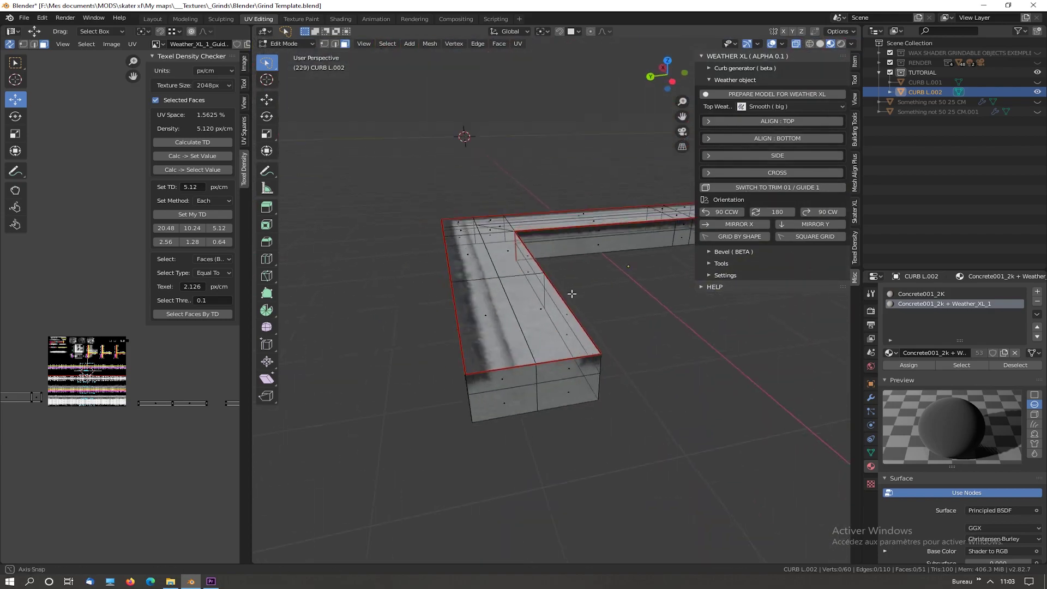
Step: Map the three inner top faces of one arm to the big smooth top guide, rotate their UVs 180° and move the island along X
{"action": "middle_click_drag", "start_coordinate": [571, 292], "coordinate": [616, 327]}
{"action": "left_click", "coordinate": [568, 381]}
{"action": "left_click", "coordinate": [481, 282], "text": "shift"}
{"action": "left_click", "coordinate": [435, 238], "text": "shift"}
{"action": "left_click", "coordinate": [722, 173]}
{"action": "left_click", "coordinate": [722, 212]}
{"action": "left_click", "coordinate": [779, 189]}
{"action": "scroll", "coordinate": [93, 382], "scroll_direction": "down", "scroll_amount": 4}
{"action": "key", "text": "g"}
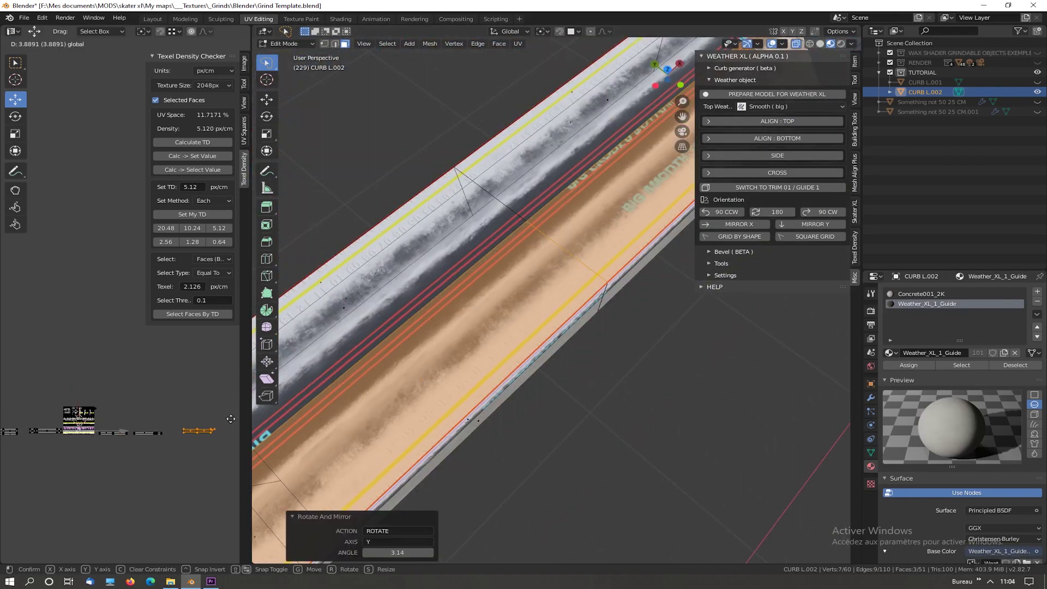
Step: Map the four inner top faces of the other arm to the guide, orient their UVs and move the island 527 cm along X
{"action": "left_click", "coordinate": [722, 388]}
{"action": "left_click", "coordinate": [673, 351], "text": "shift"}
{"action": "left_click", "coordinate": [530, 242], "text": "shift"}
{"action": "left_click", "coordinate": [430, 149], "text": "shift"}
{"action": "left_click", "coordinate": [722, 173]}
{"action": "left_click", "coordinate": [722, 212]}
{"action": "left_click_drag", "start_coordinate": [117, 432], "coordinate": [646, 430]}
{"action": "scroll", "coordinate": [431, 436], "scroll_direction": "up", "scroll_amount": 7}
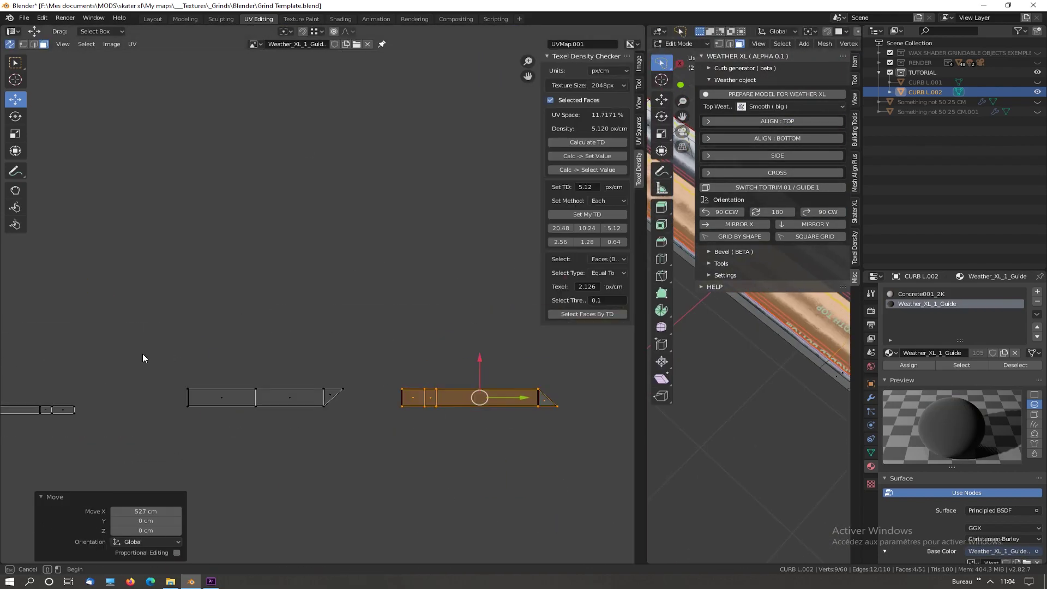
Step: Mirror the three-face UV island on X and Y and move it 246 cm along X past the four-face island
{"action": "left_click_drag", "start_coordinate": [145, 350], "coordinate": [366, 431]}
{"action": "left_click", "coordinate": [737, 224]}
{"action": "left_click_drag", "start_coordinate": [302, 399], "coordinate": [627, 382]}
{"action": "middle_click_drag", "start_coordinate": [368, 303], "coordinate": [125, 322]}
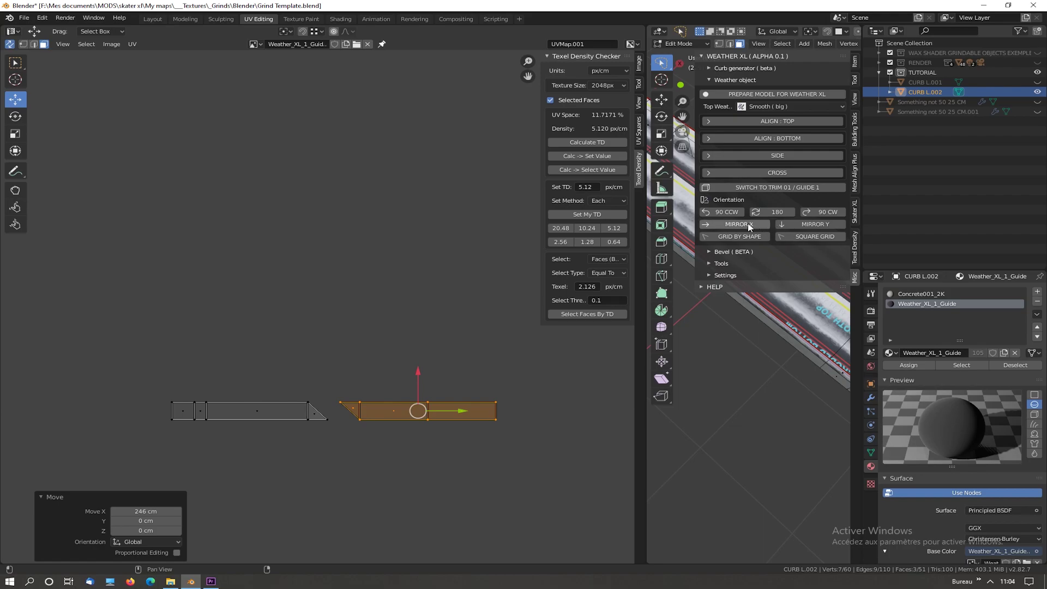
{"action": "left_click", "coordinate": [787, 222]}
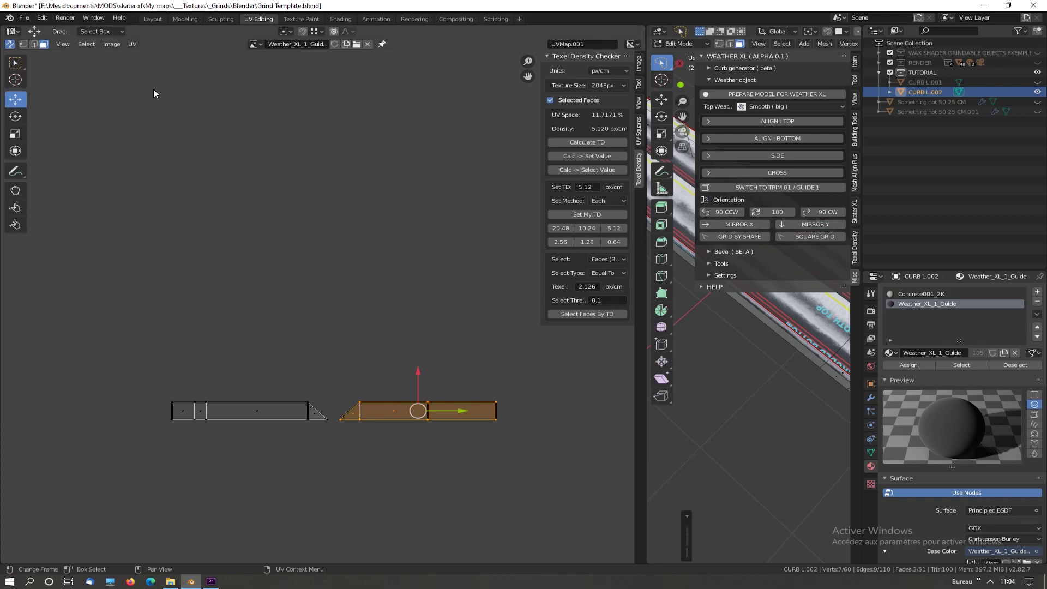
Step: Move the mirrored island back along X to meet the other arm's mitred end and check the guide at the inner corner
{"action": "left_click_drag", "start_coordinate": [445, 412], "coordinate": [330, 419]}
{"action": "left_click_drag", "start_coordinate": [646, 299], "coordinate": [594, 295]}
{"action": "left_click_drag", "start_coordinate": [492, 285], "coordinate": [226, 272]}
{"action": "middle_click_drag", "start_coordinate": [405, 210], "coordinate": [483, 292], "text": "shift"}
{"action": "left_click", "coordinate": [624, 294]}
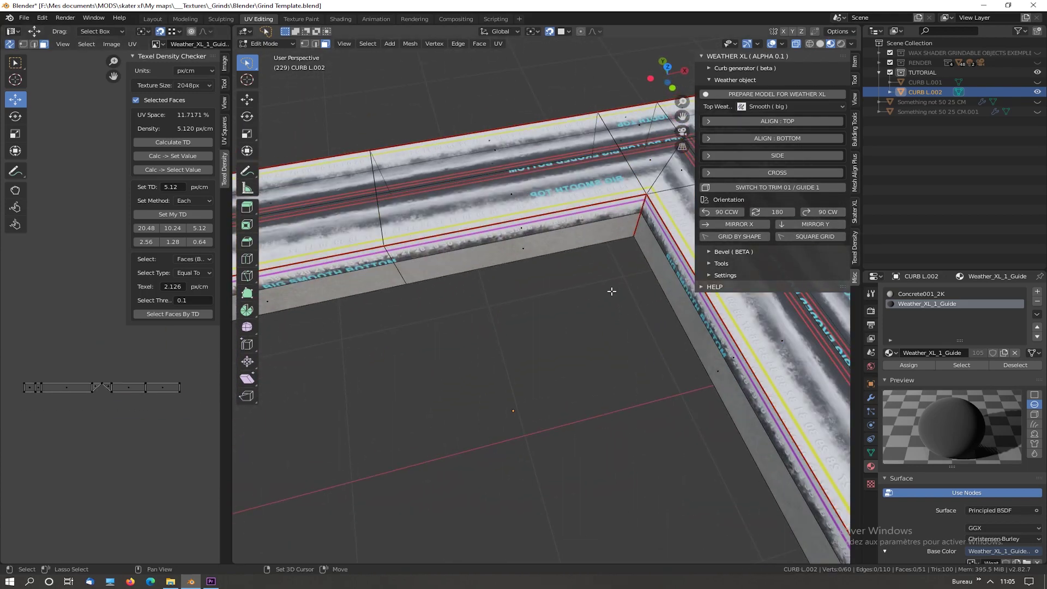
Step: Switch the L curb to the weathered trim and leave Edit Mode
{"action": "scroll", "coordinate": [442, 367], "scroll_direction": "down", "scroll_amount": 4}
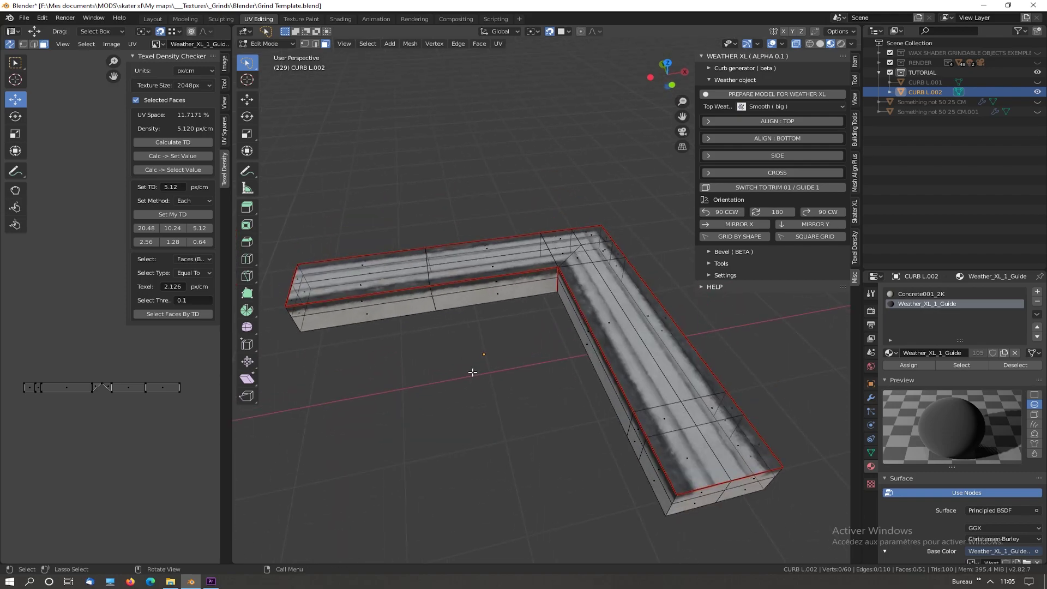
{"action": "key", "text": "Tab"}
{"action": "left_click", "coordinate": [451, 387]}
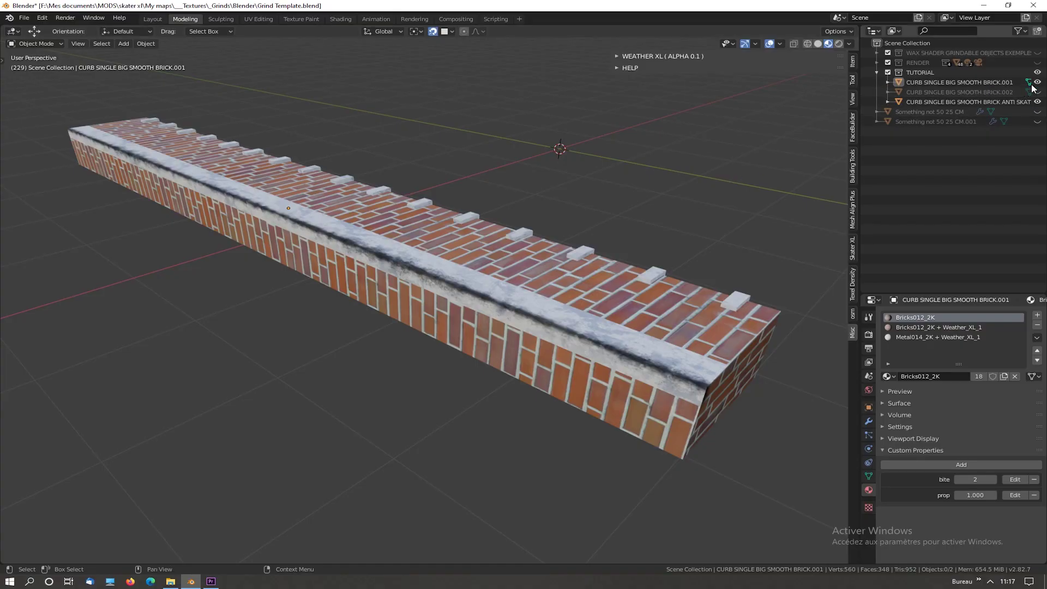
Step: Hide CURB SINGLE BIG SMOOTH BRICK.001, then show and select CURB SINGLE BIG SMOOTH BRICK.002
{"action": "left_click", "coordinate": [1037, 83]}
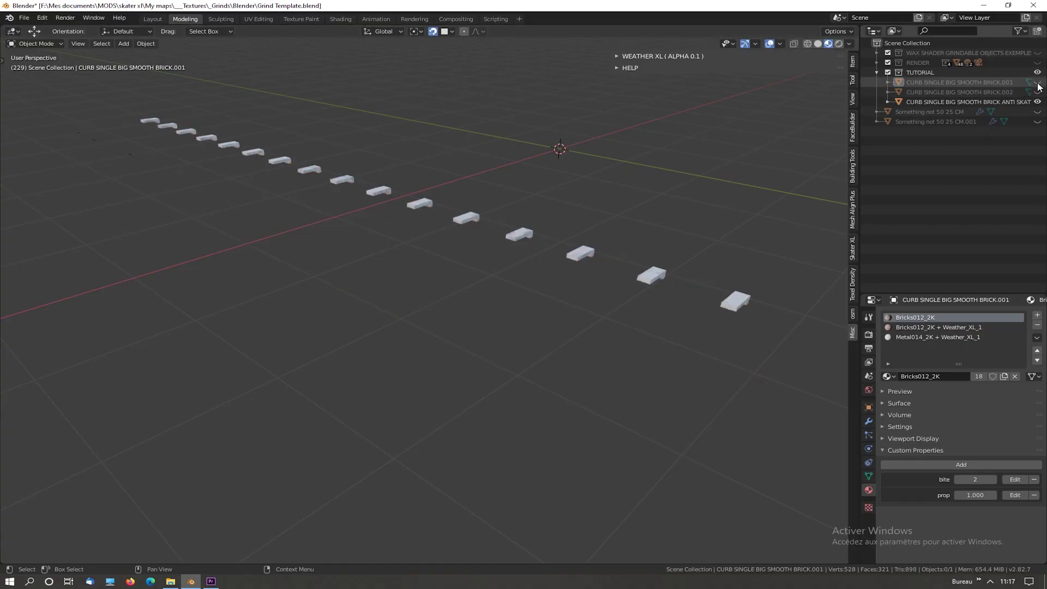
{"action": "left_click", "coordinate": [1037, 92]}
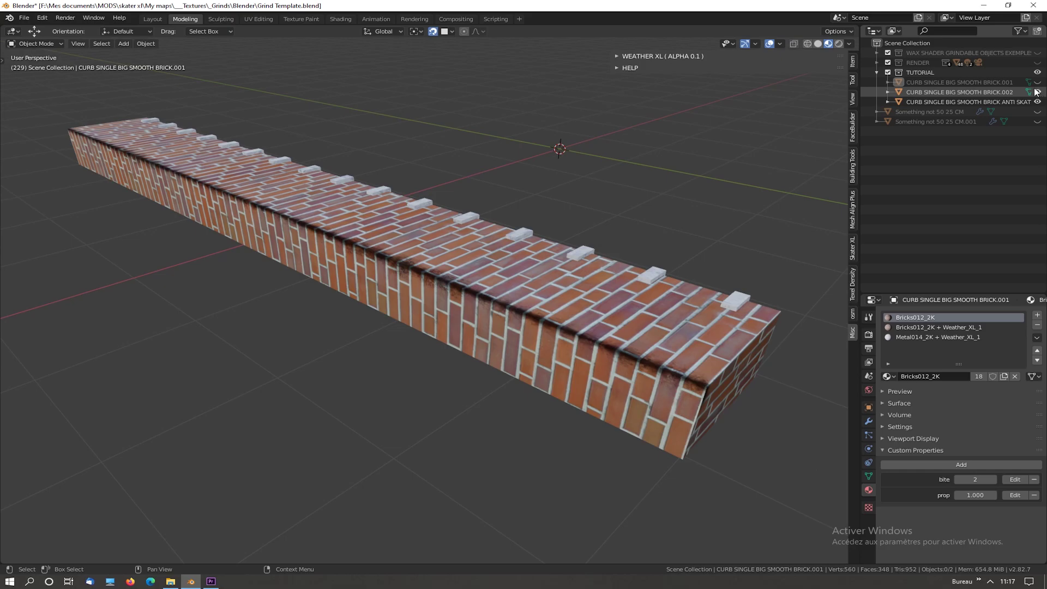
{"action": "left_click", "coordinate": [353, 217]}
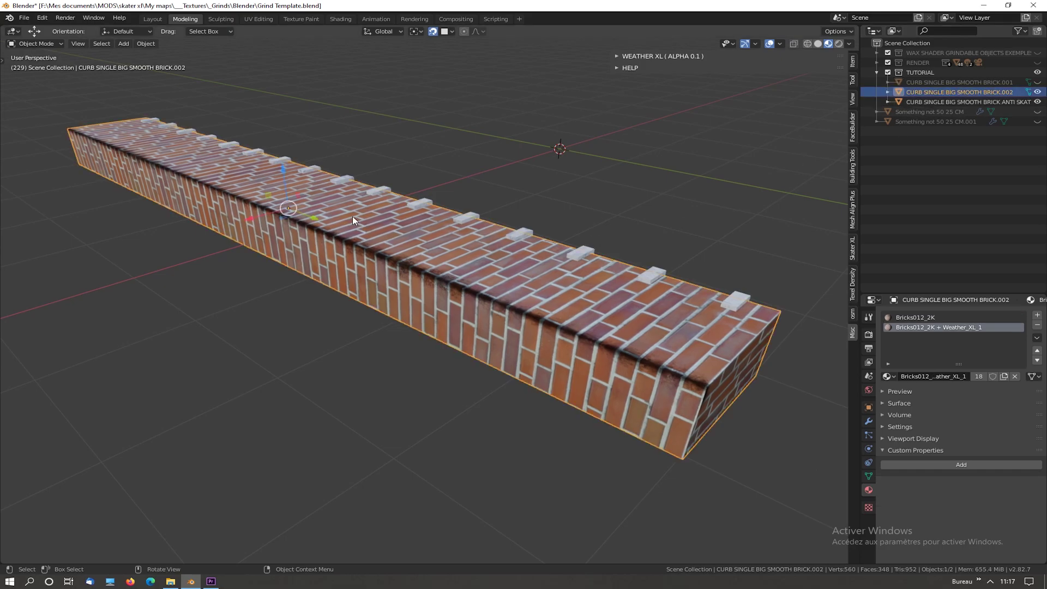
Step: Add a material slot with Metal014_2K + Weather_XL_1 to CURB SINGLE BIG SMOOTH BRICK.002
{"action": "left_click", "coordinate": [1037, 316]}
{"action": "left_click", "coordinate": [889, 376]}
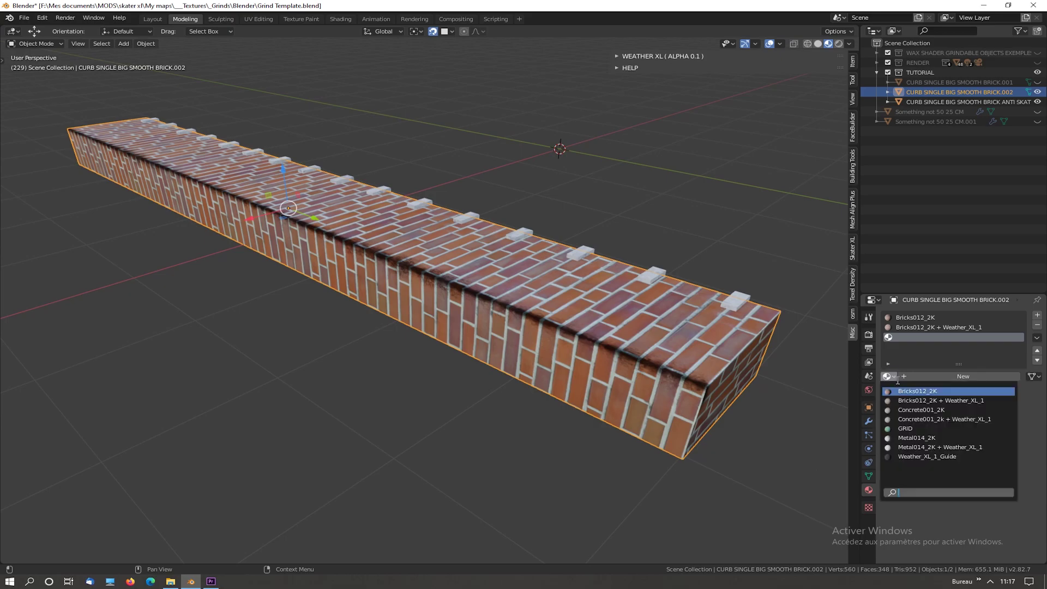
{"action": "left_click", "coordinate": [919, 447]}
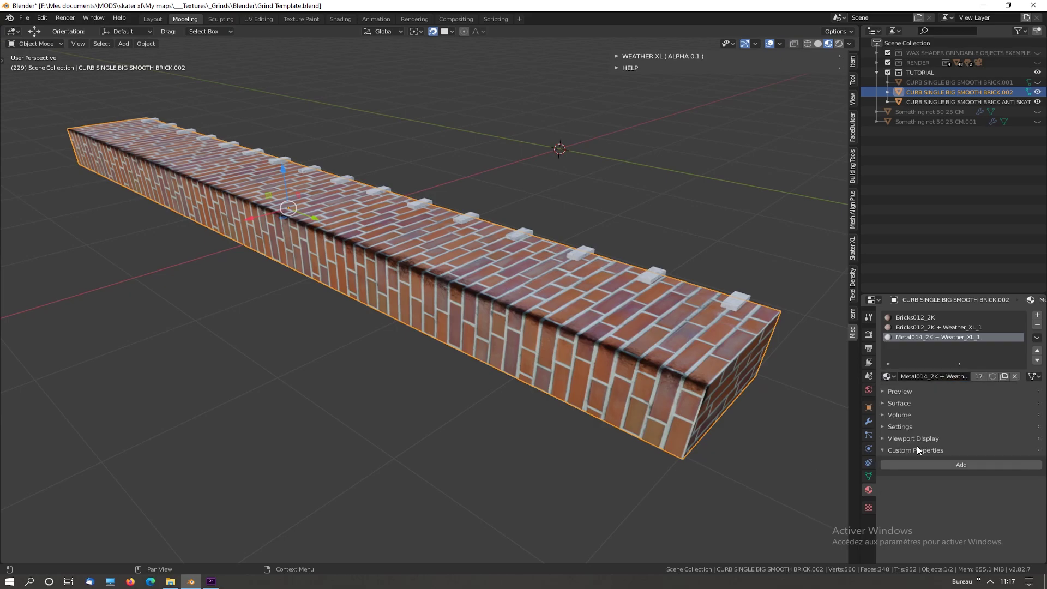
Step: Assign Metal014_2K + Weather_XL_1 to the two selected grind-edge faces of the brick curb, then deselect everything and leave Edit Mode
{"action": "key", "text": "Tab"}
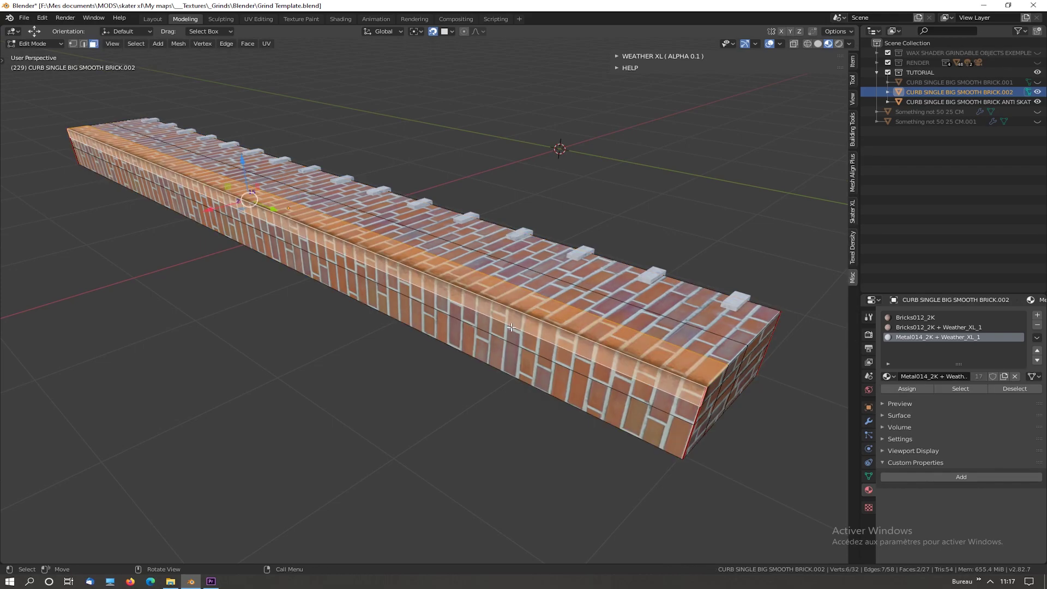
{"action": "left_click", "coordinate": [903, 389]}
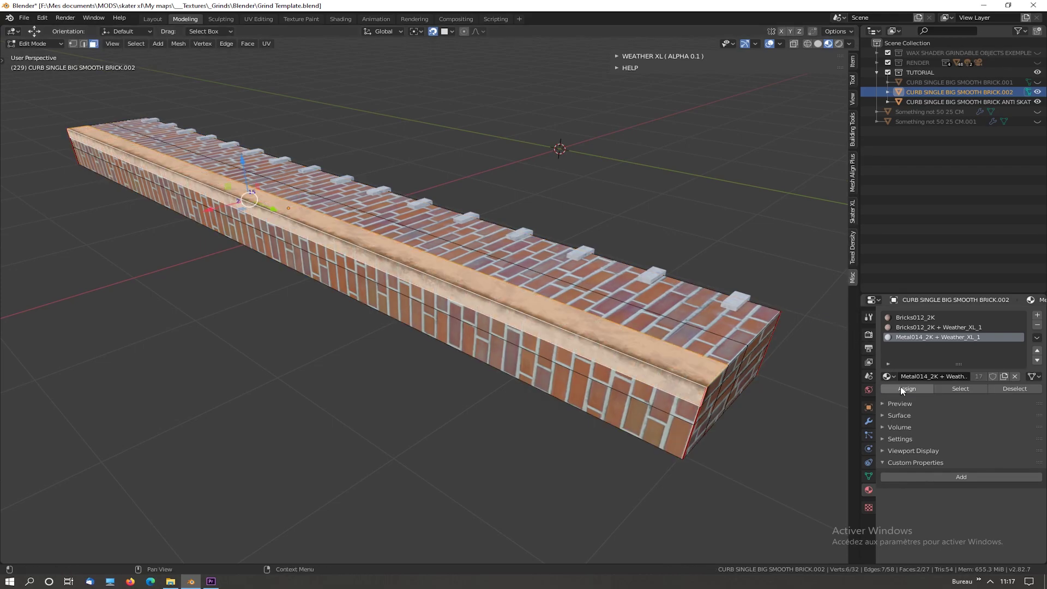
{"action": "left_click", "coordinate": [500, 449]}
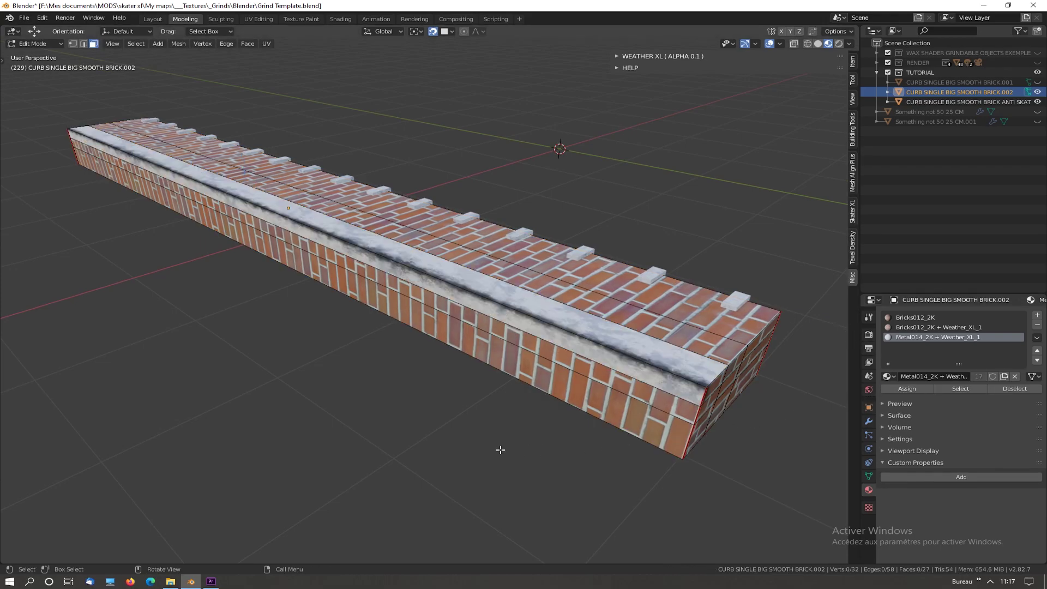
{"action": "key", "text": "Tab"}
{"action": "left_click", "coordinate": [474, 434]}
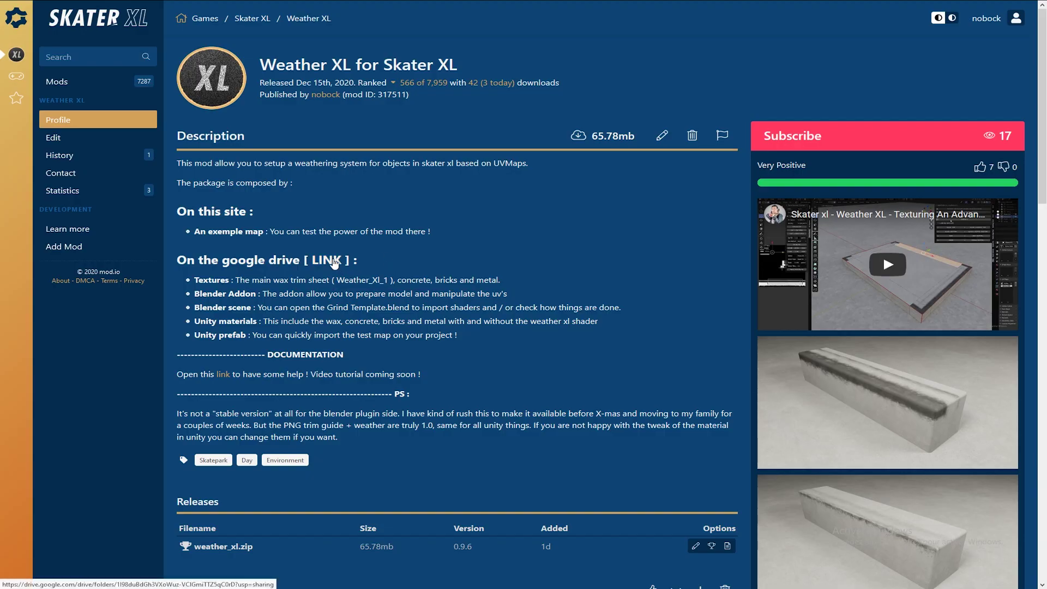
Step: In the browser, follow the Weather XL mod page's Google Drive link and open the Mats folder inside the Unity folder
{"action": "left_click", "coordinate": [335, 264]}
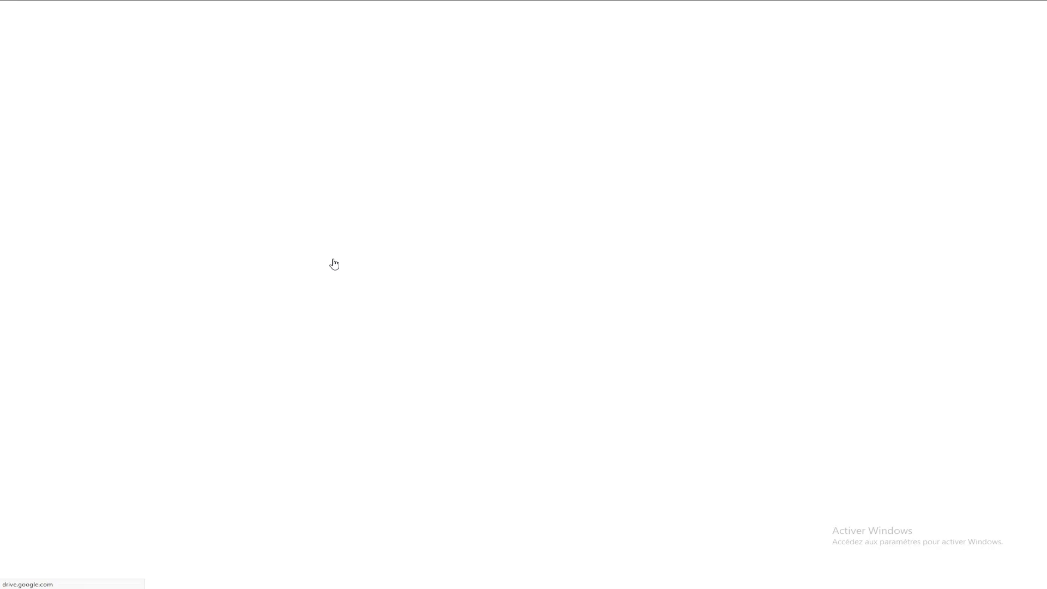
{"action": "double_click", "coordinate": [646, 102]}
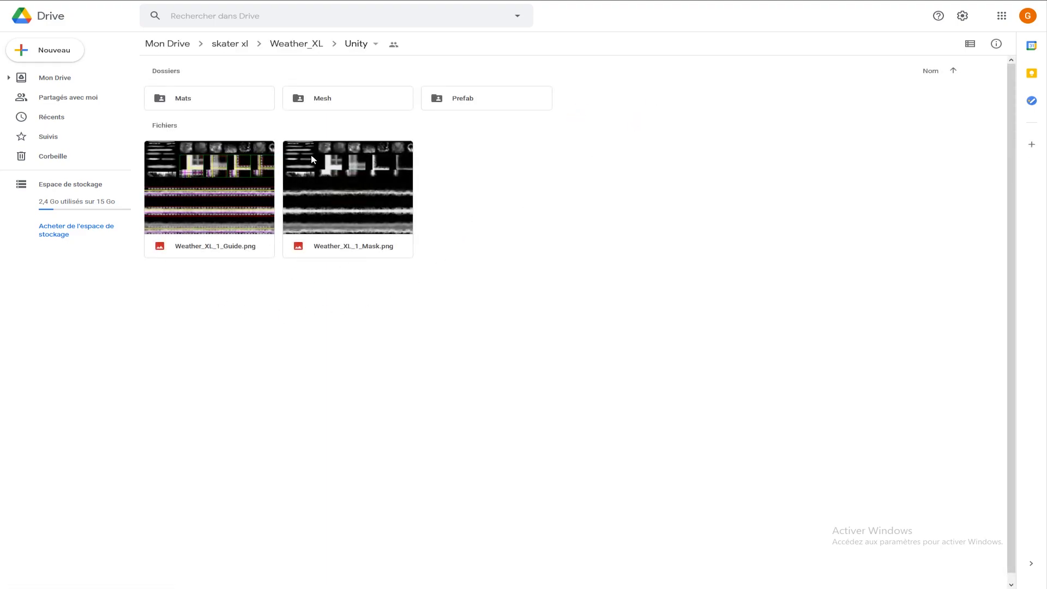
{"action": "double_click", "coordinate": [222, 102]}
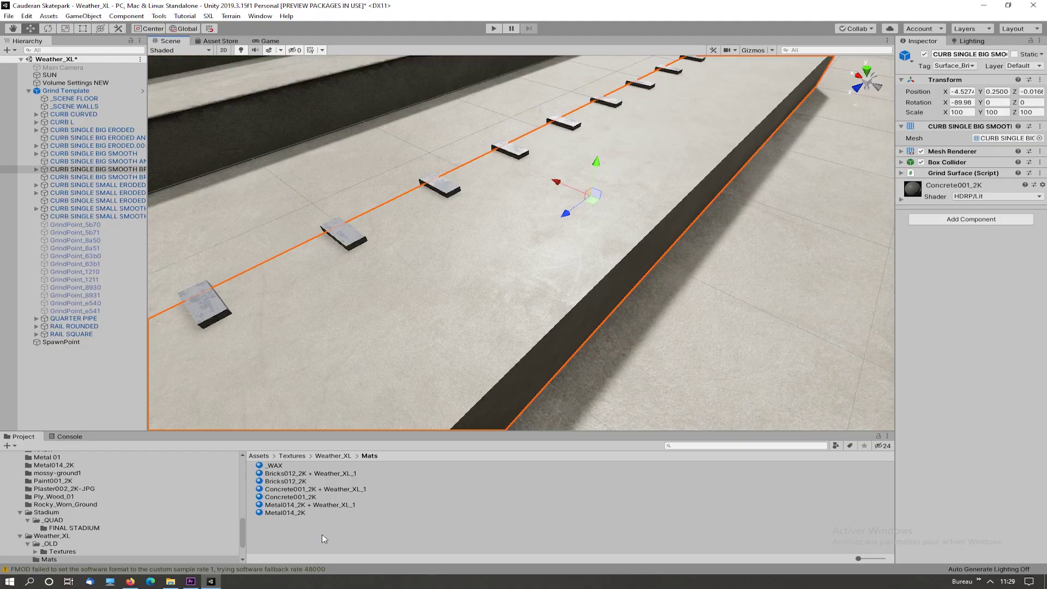
Step: In Unity, apply Bricks012_2K to the selected curb's top and front faces and Metal014_2K + Weather_XL_1 to its grind edge
{"action": "left_click_drag", "start_coordinate": [279, 482], "coordinate": [407, 257]}
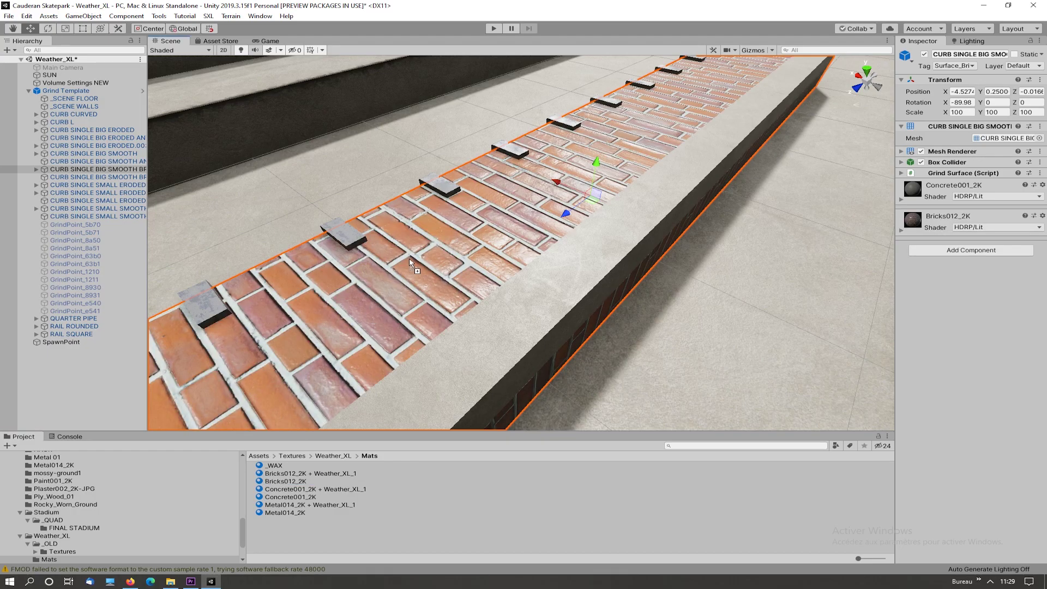
{"action": "left_click_drag", "start_coordinate": [288, 504], "coordinate": [502, 361]}
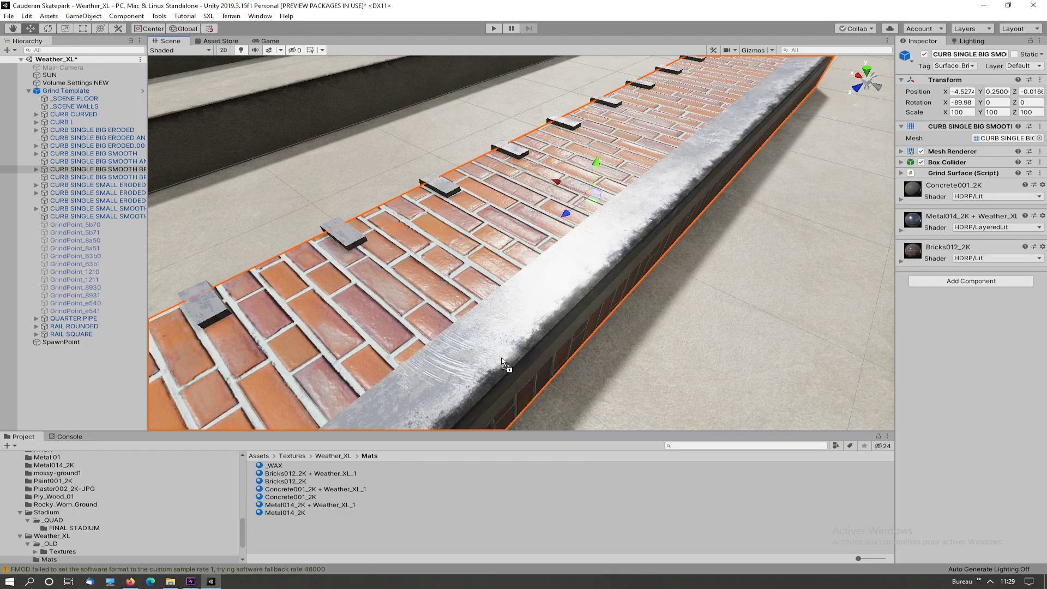
{"action": "scroll", "coordinate": [463, 358], "scroll_direction": "down", "scroll_amount": 3}
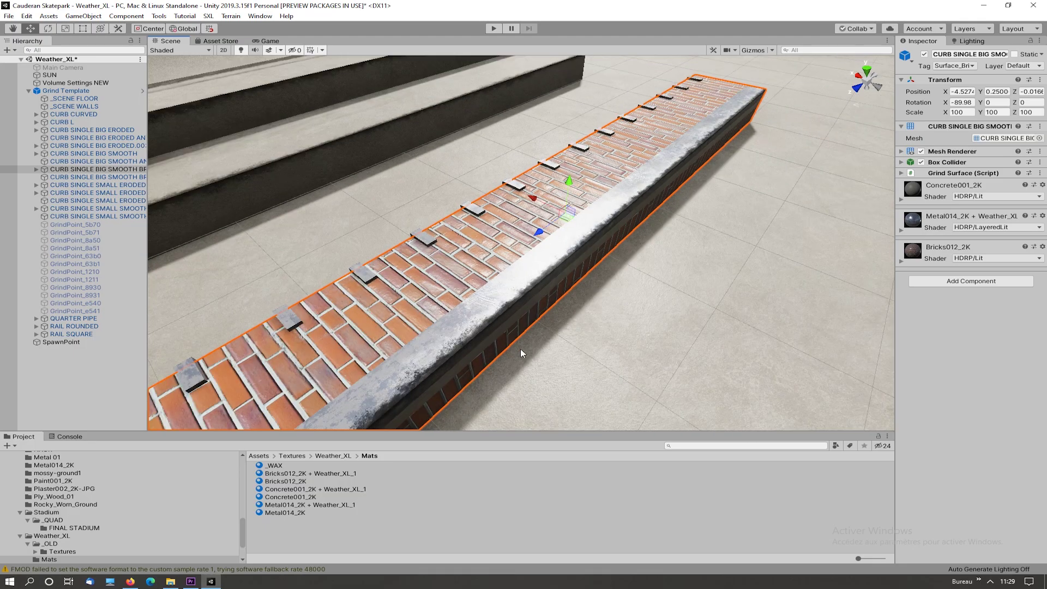
{"action": "right_click_drag", "start_coordinate": [500, 335], "coordinate": [466, 323]}
{"action": "middle_click_drag", "start_coordinate": [485, 330], "coordinate": [467, 248]}
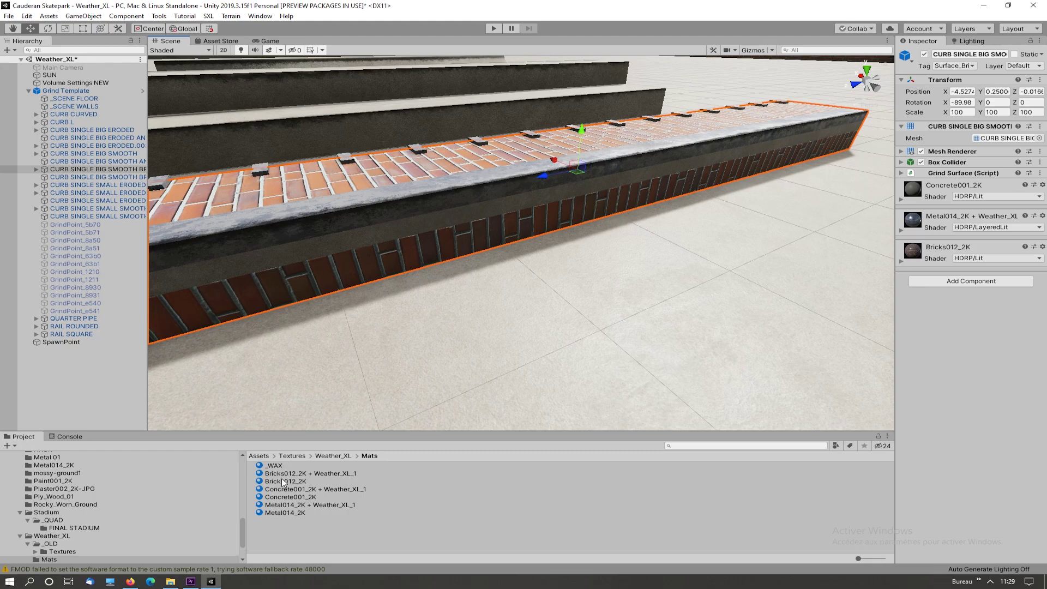
{"action": "left_click_drag", "start_coordinate": [283, 482], "coordinate": [344, 240]}
{"action": "scroll", "coordinate": [351, 244], "scroll_direction": "down", "scroll_amount": 8}
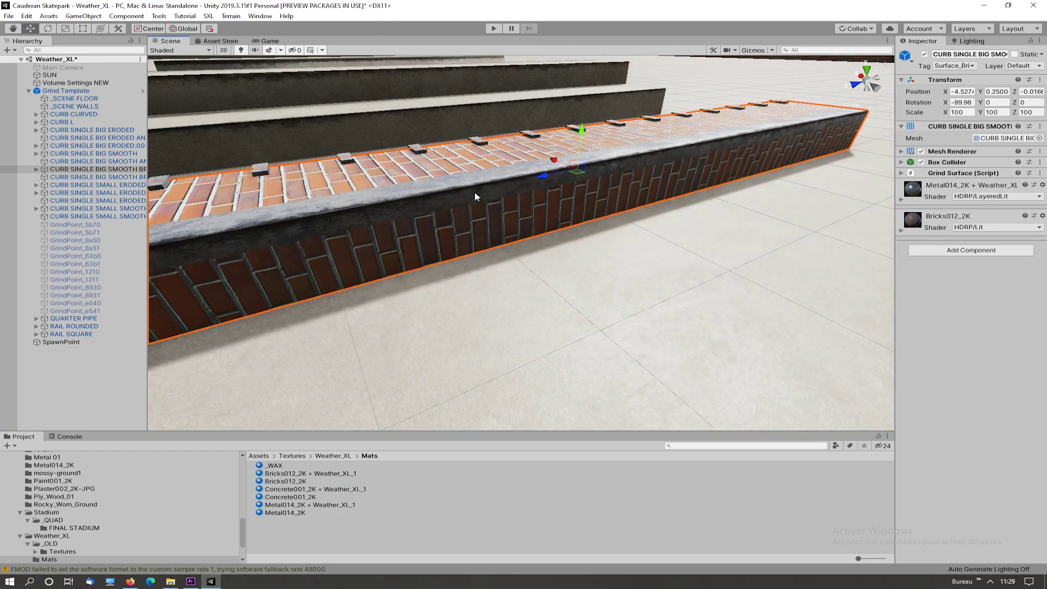
{"action": "middle_click_drag", "start_coordinate": [380, 210], "coordinate": [414, 234]}
{"action": "right_click_drag", "start_coordinate": [384, 189], "coordinate": [421, 220]}
{"action": "middle_click_drag", "start_coordinate": [384, 200], "coordinate": [420, 236]}
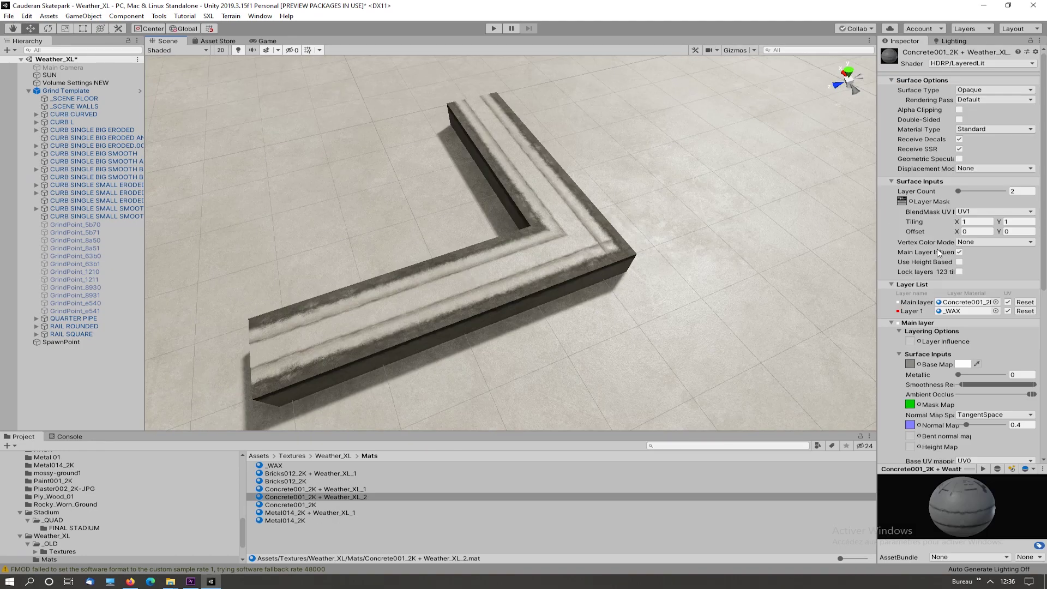
Step: Set the Layer 1 BaseColor influence of the Concrete001_2K + Weather_XL_2 material to 0.56
{"action": "scroll", "coordinate": [938, 252], "scroll_direction": "down", "scroll_amount": 10}
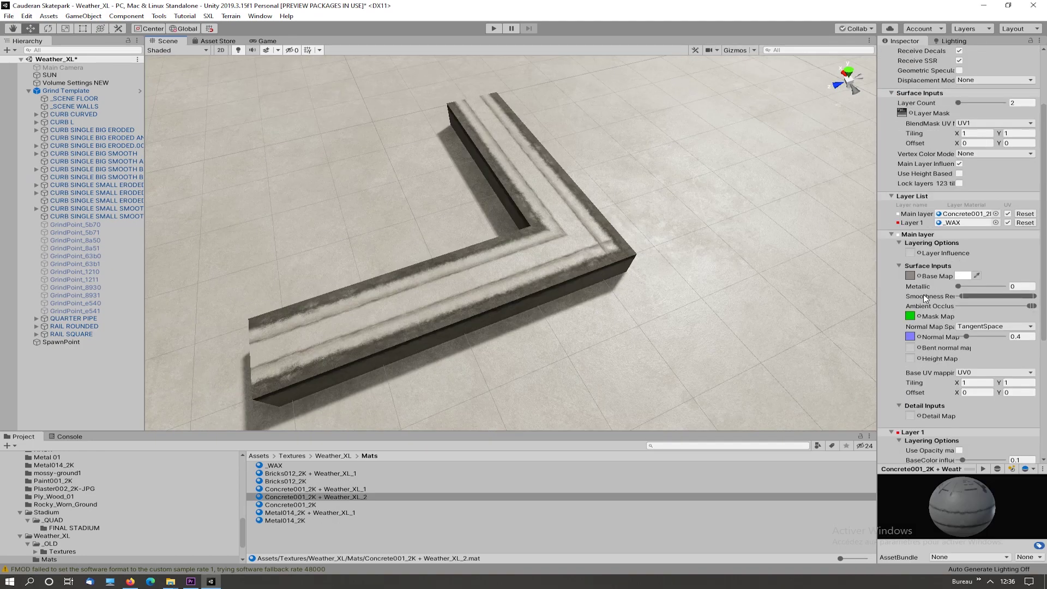
{"action": "left_click_drag", "start_coordinate": [962, 260], "coordinate": [1004, 269]}
{"action": "scroll", "coordinate": [688, 256], "scroll_direction": "up", "scroll_amount": 6}
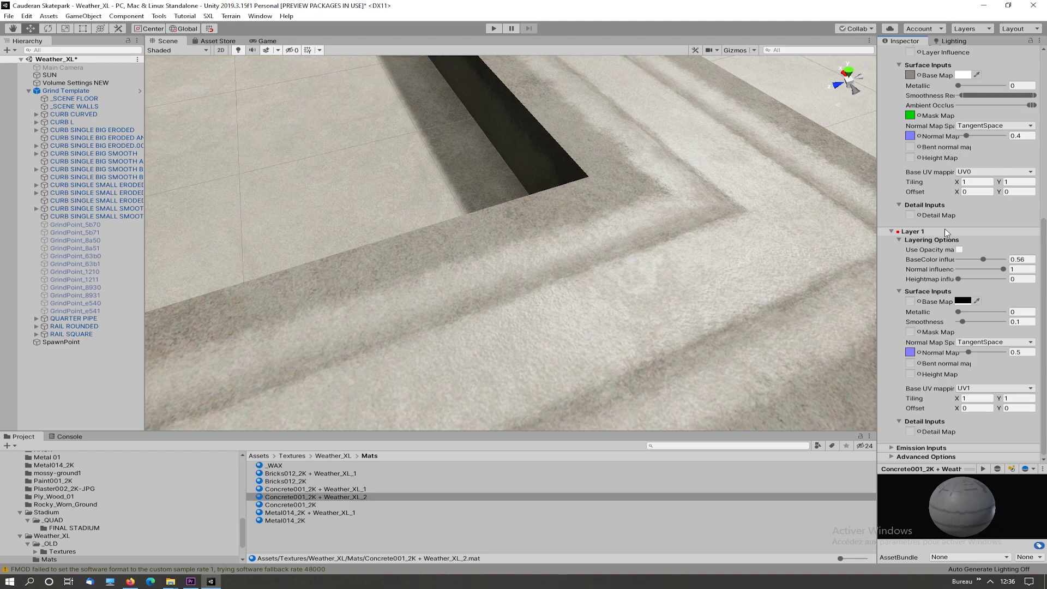
Step: Set both the Normal influence and the Normal Map strength of Layer 1 to 0 and check the L curb
{"action": "left_click_drag", "start_coordinate": [1004, 269], "coordinate": [955, 271]}
{"action": "left_click_drag", "start_coordinate": [969, 352], "coordinate": [949, 331]}
{"action": "scroll", "coordinate": [694, 253], "scroll_direction": "down", "scroll_amount": 6}
{"action": "scroll", "coordinate": [695, 264], "scroll_direction": "down", "scroll_amount": 3}
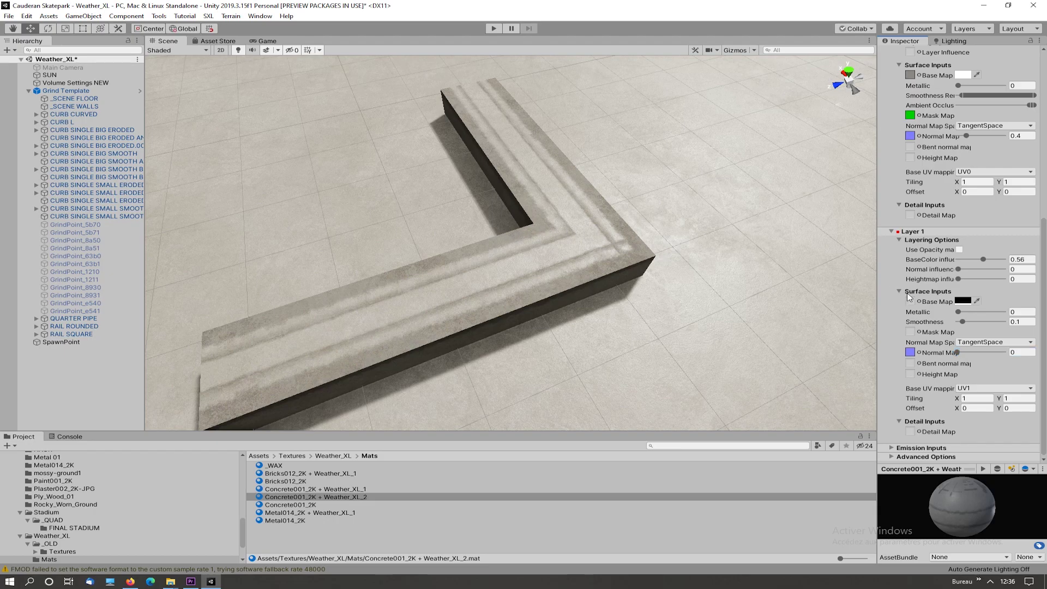
Step: Change the Layer 1 Base Map colour from black to a dark, muted tint
{"action": "left_click", "coordinate": [963, 300]}
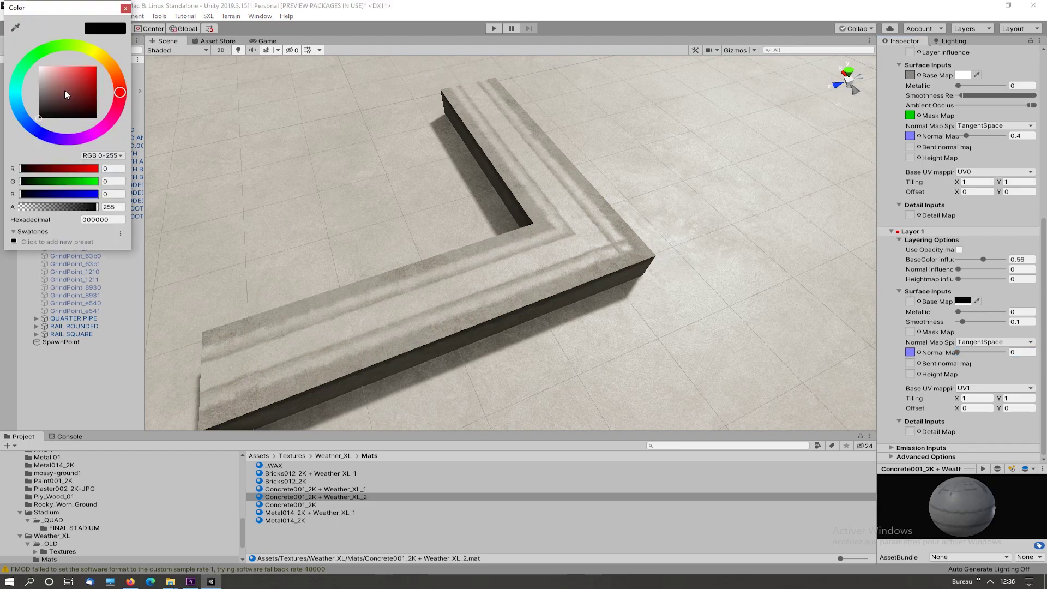
{"action": "left_click_drag", "start_coordinate": [65, 94], "coordinate": [111, 124]}
{"action": "left_click_drag", "start_coordinate": [46, 119], "coordinate": [49, 106]}
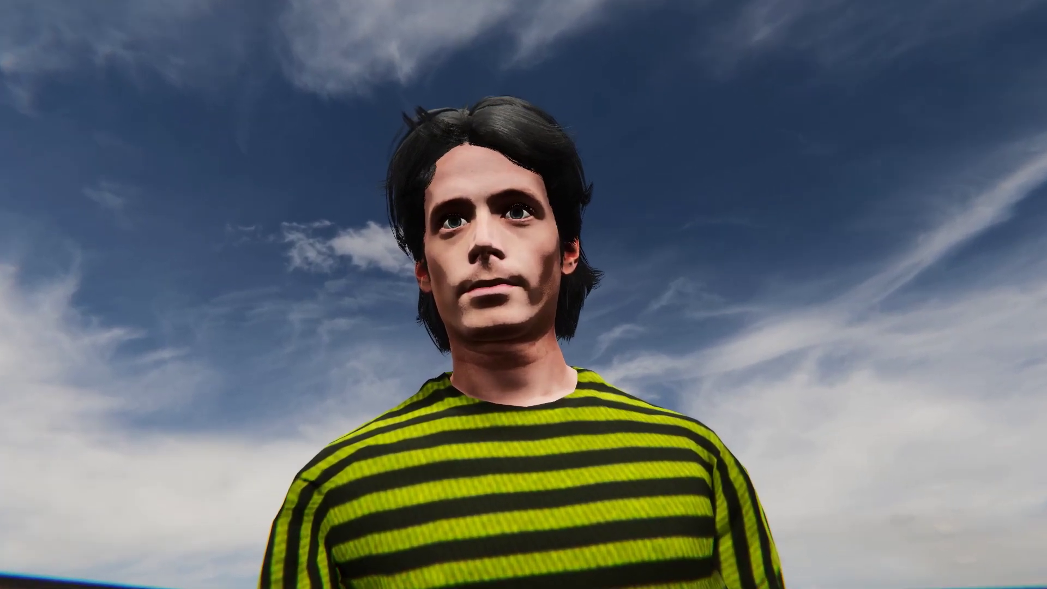